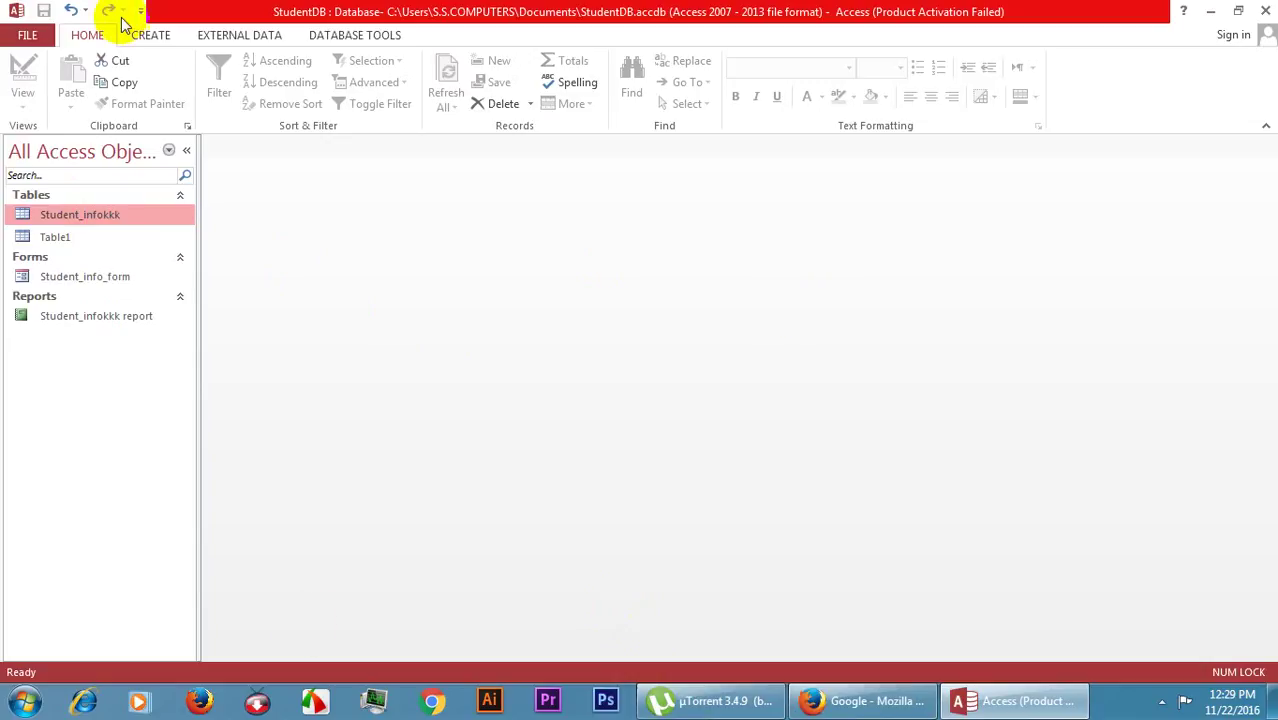
Step: Rename the Student_infokkk table as Student_info
right_click(117, 216)
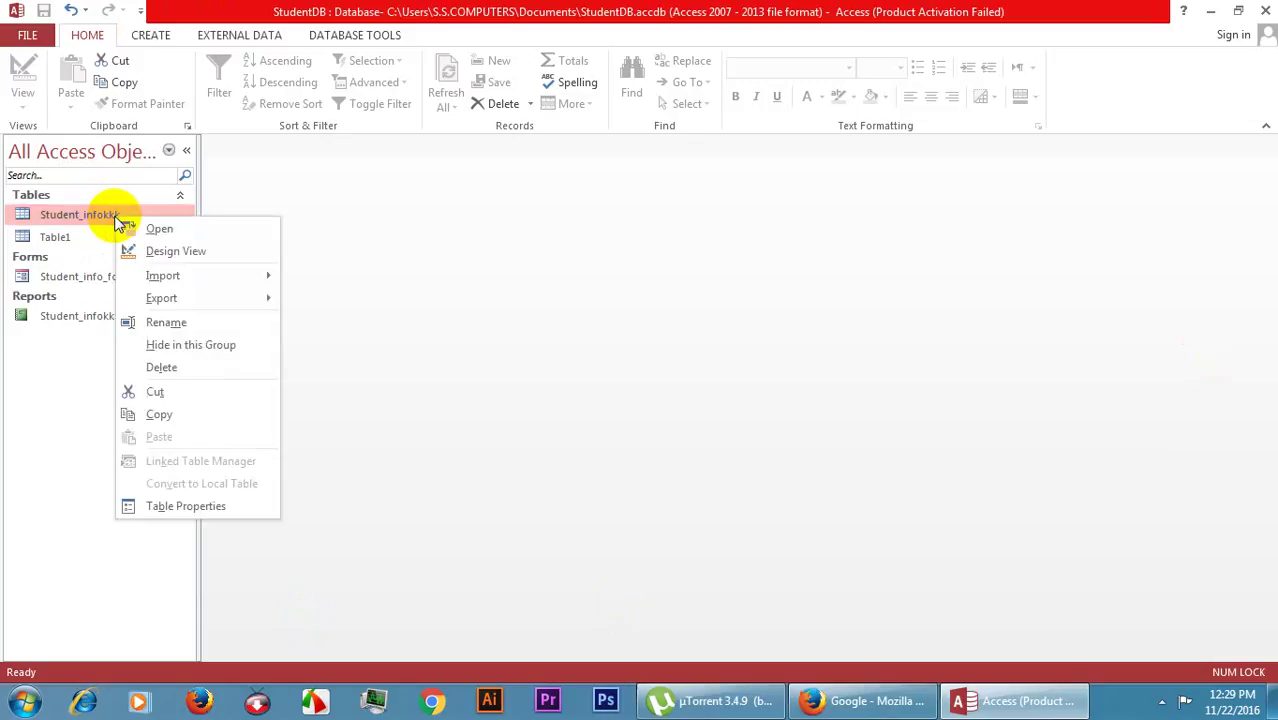
left_click(168, 322)
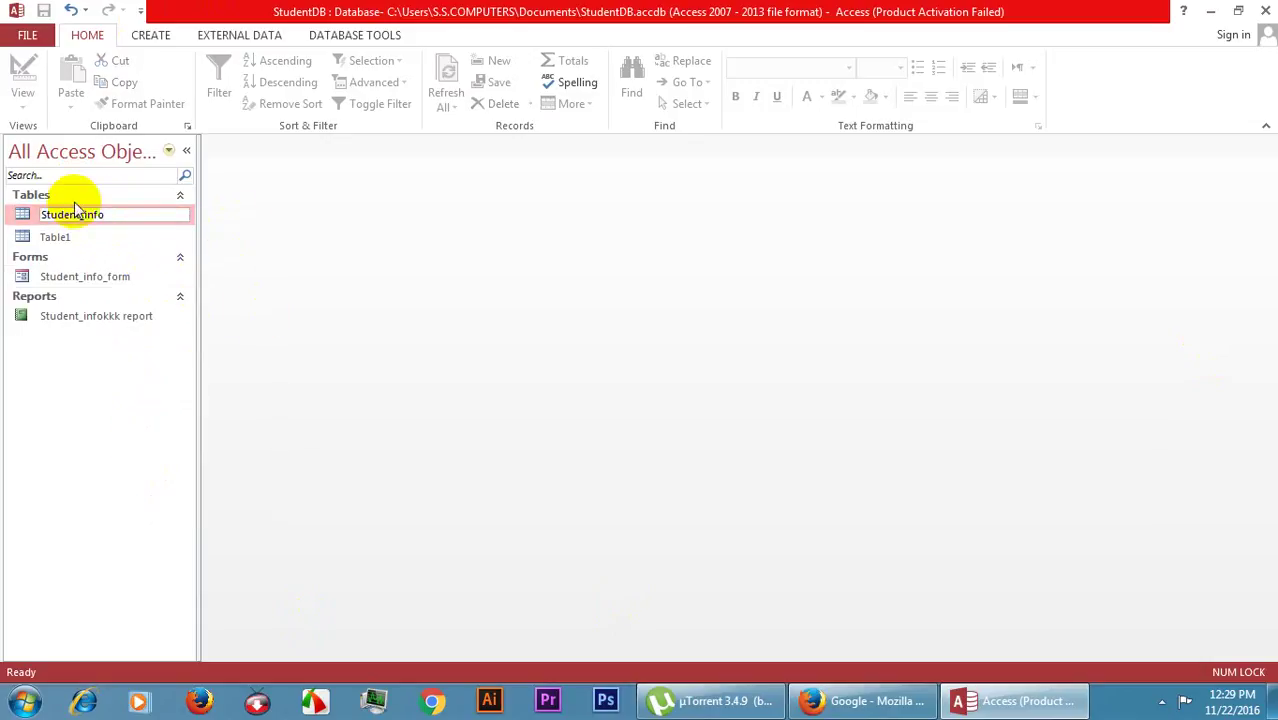
key("Return")
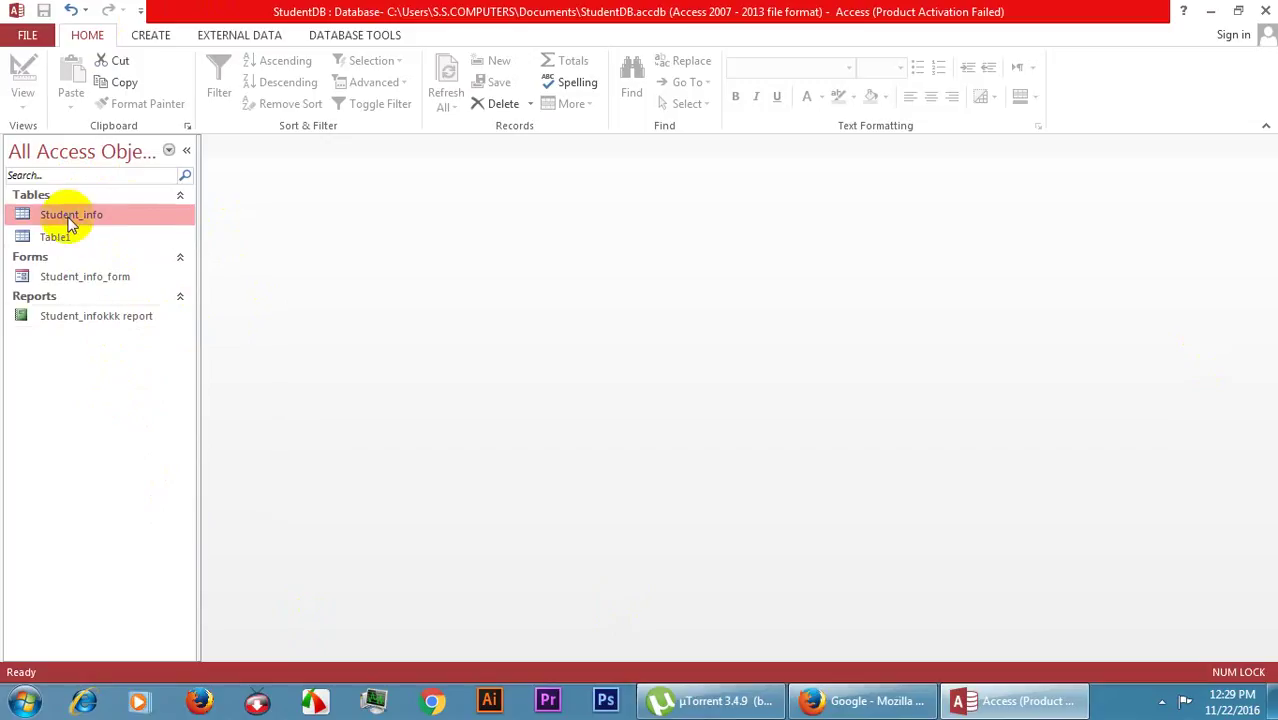
Step: Rename the Table1 table as Payment_info
left_click(67, 239)
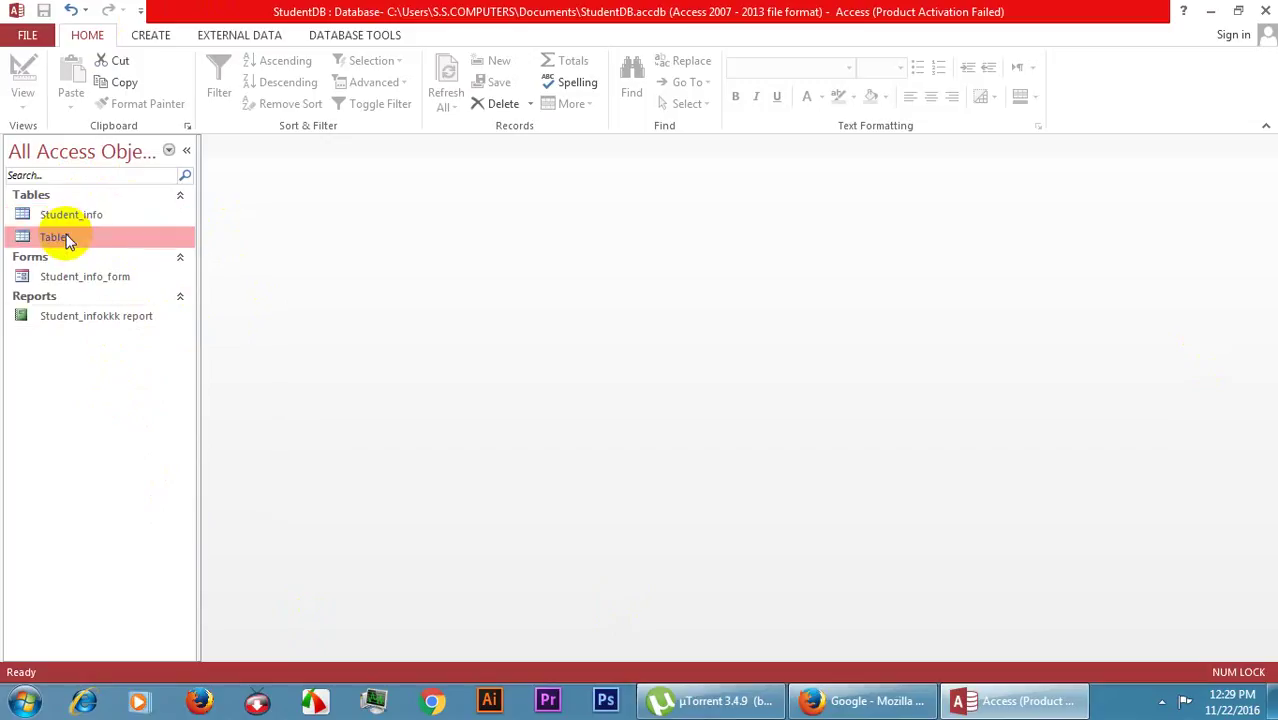
right_click(67, 240)
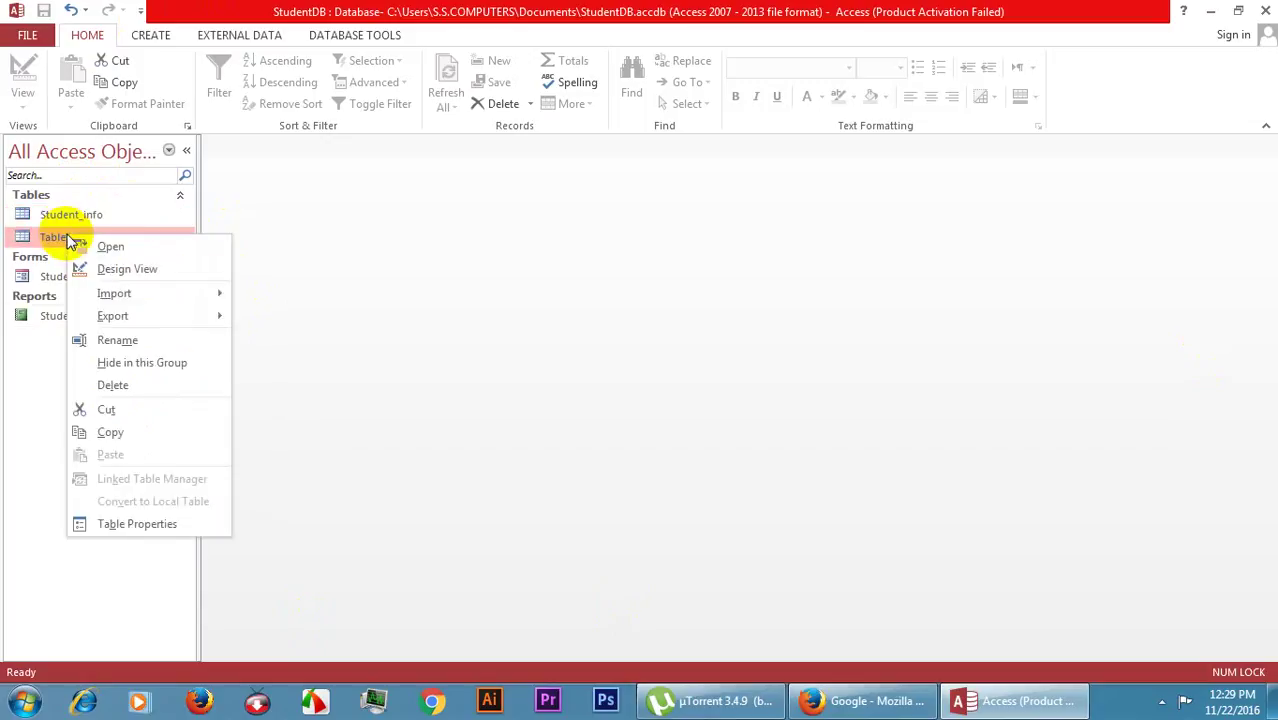
left_click(118, 342)
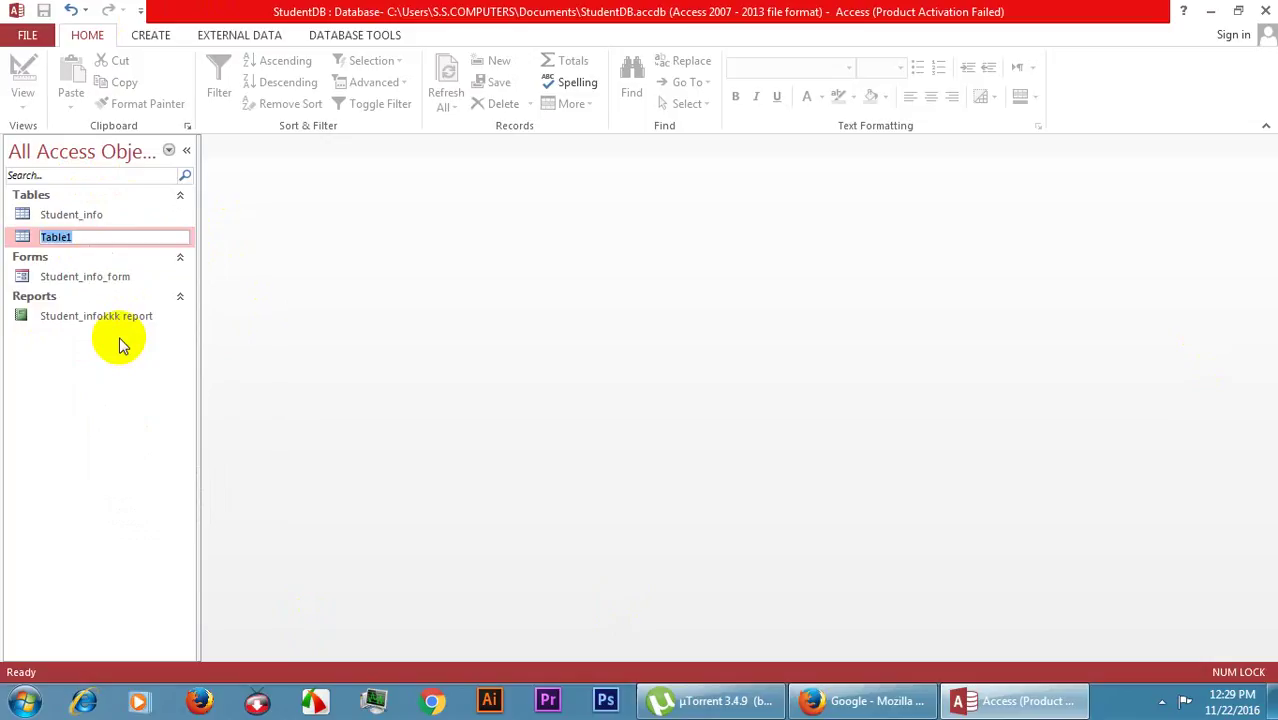
type("Paym")
type("ent")
type("_ta")
key("Return")
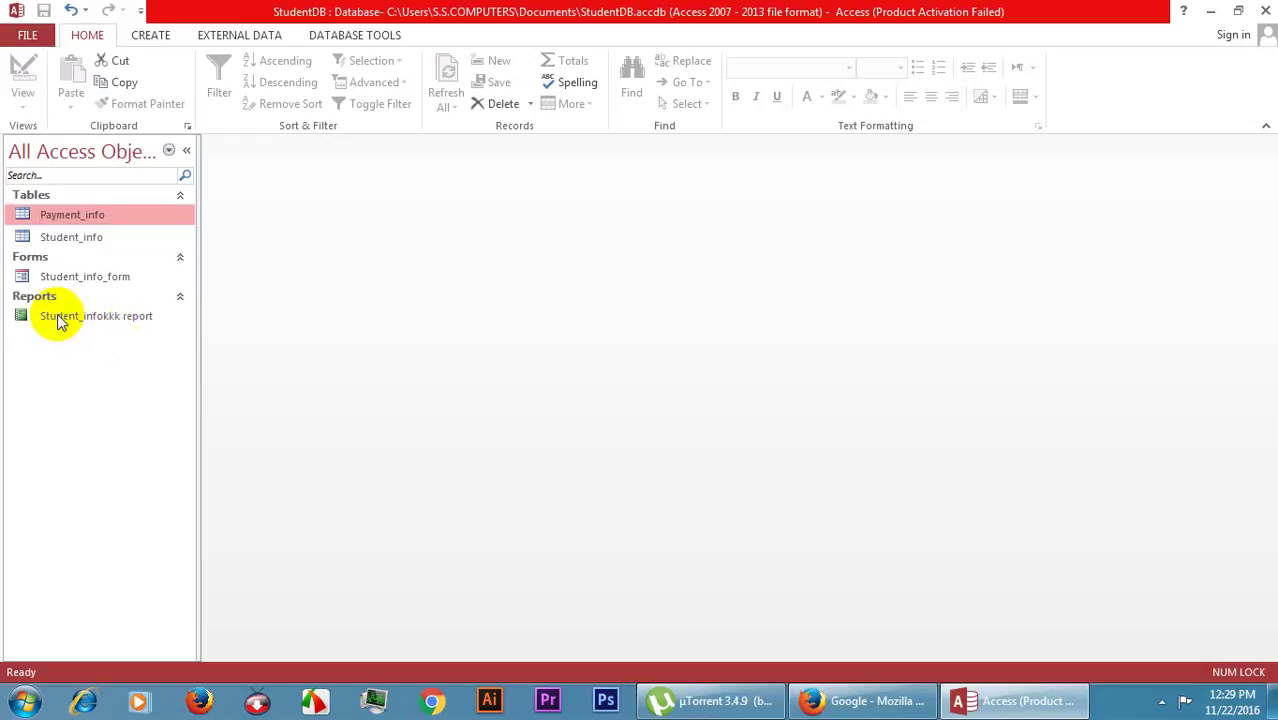
Step: Open the Student_info and Payment_info tables and switch Payment_info to Design View
double_click(68, 237)
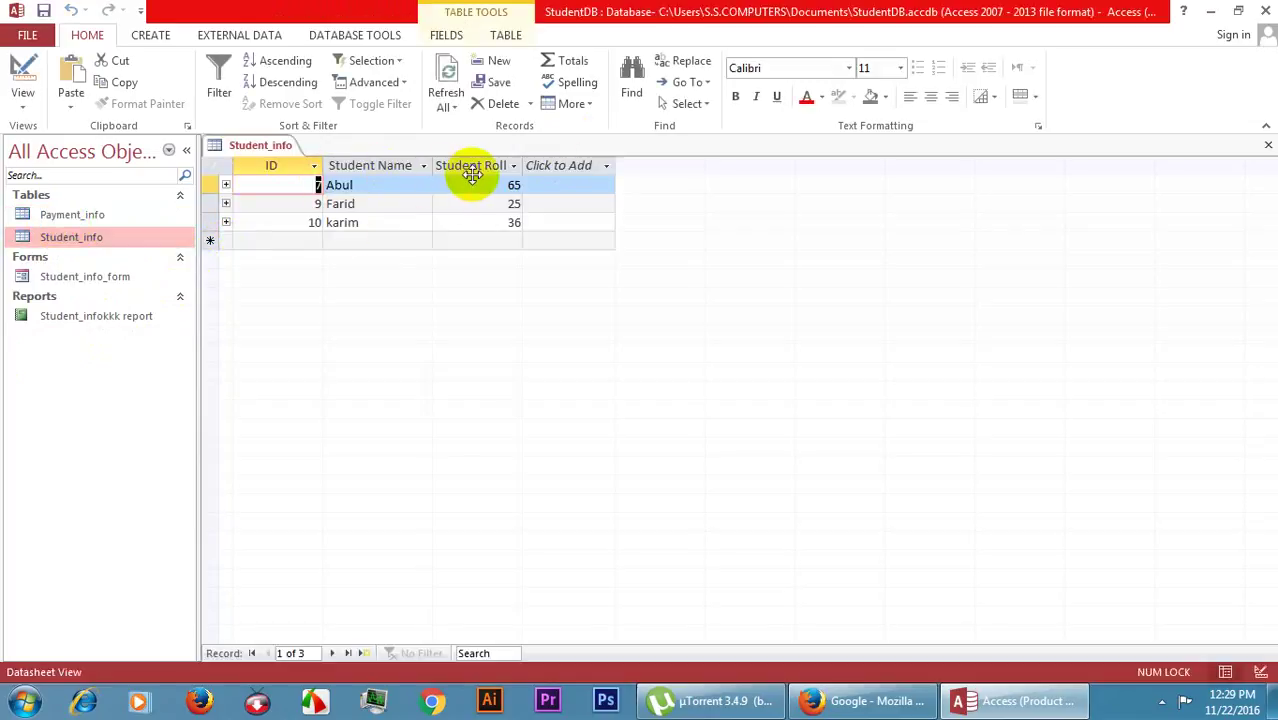
double_click(125, 214)
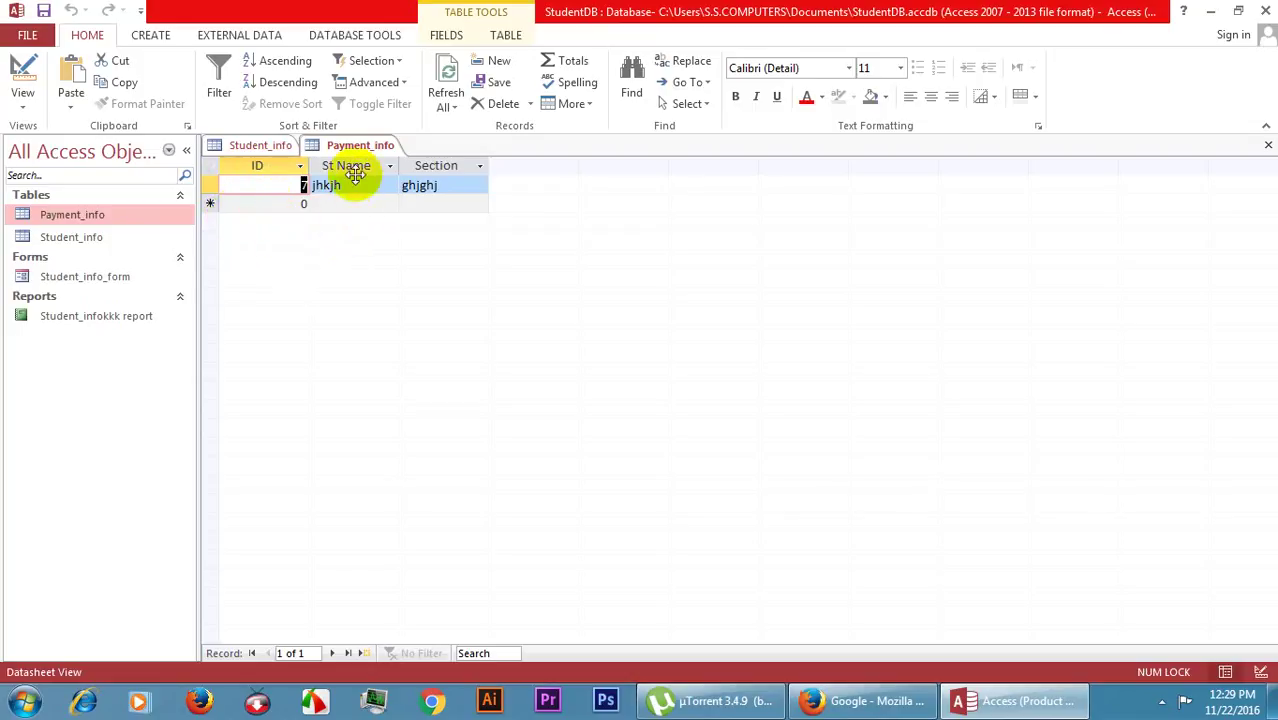
left_click(22, 100)
left_click(40, 174)
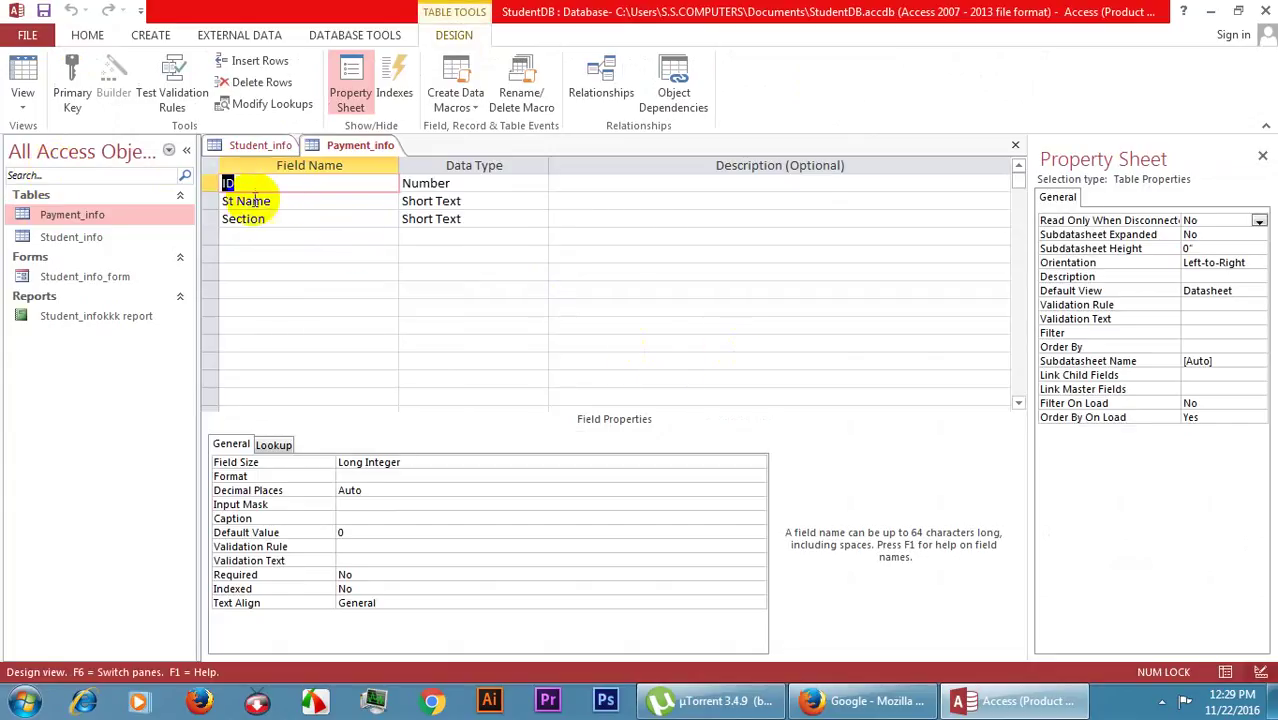
Step: Rename the St Name field as Payment Amount and set its data type to Currency
left_click_drag(228, 200, 272, 201)
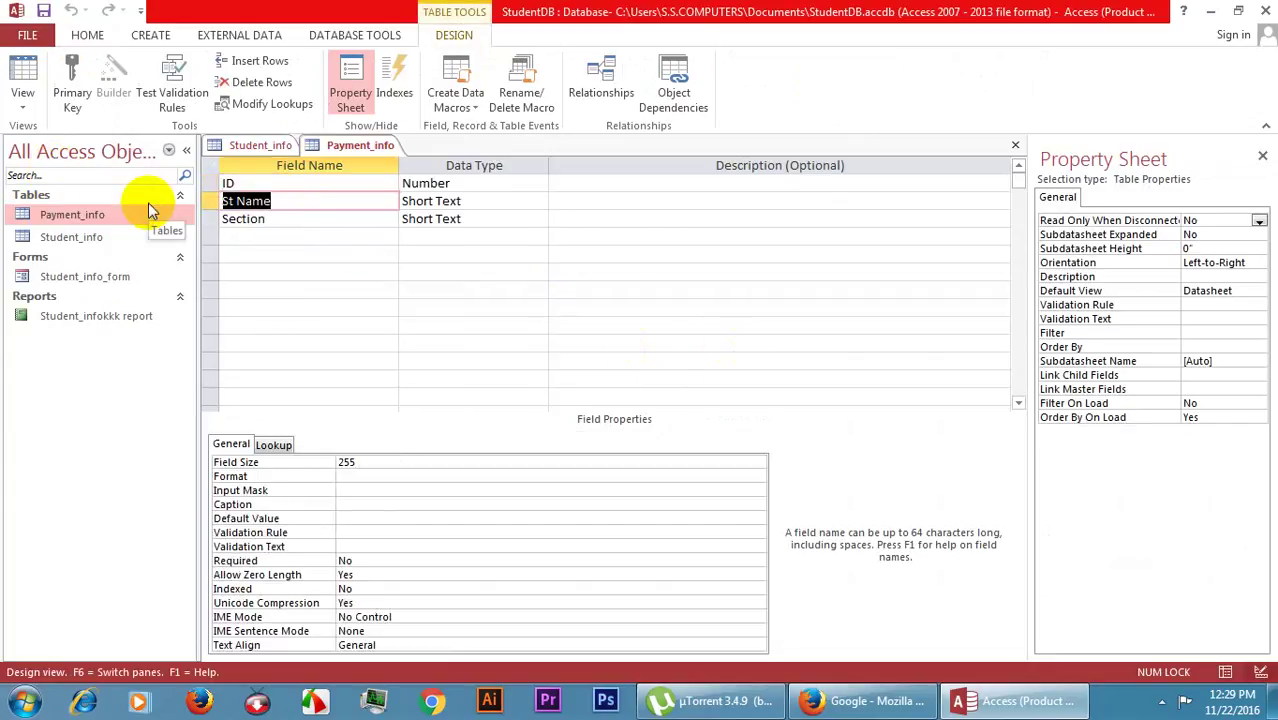
type("Payment ")
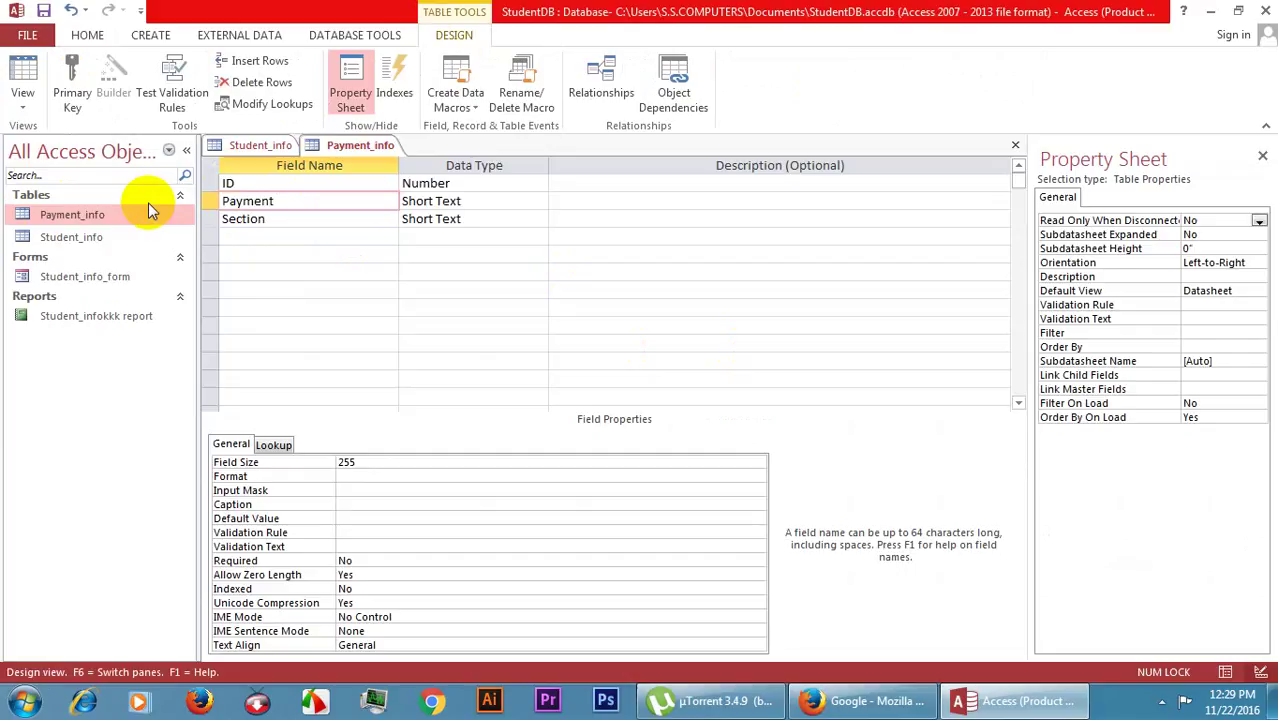
type("Amount")
key("Tab")
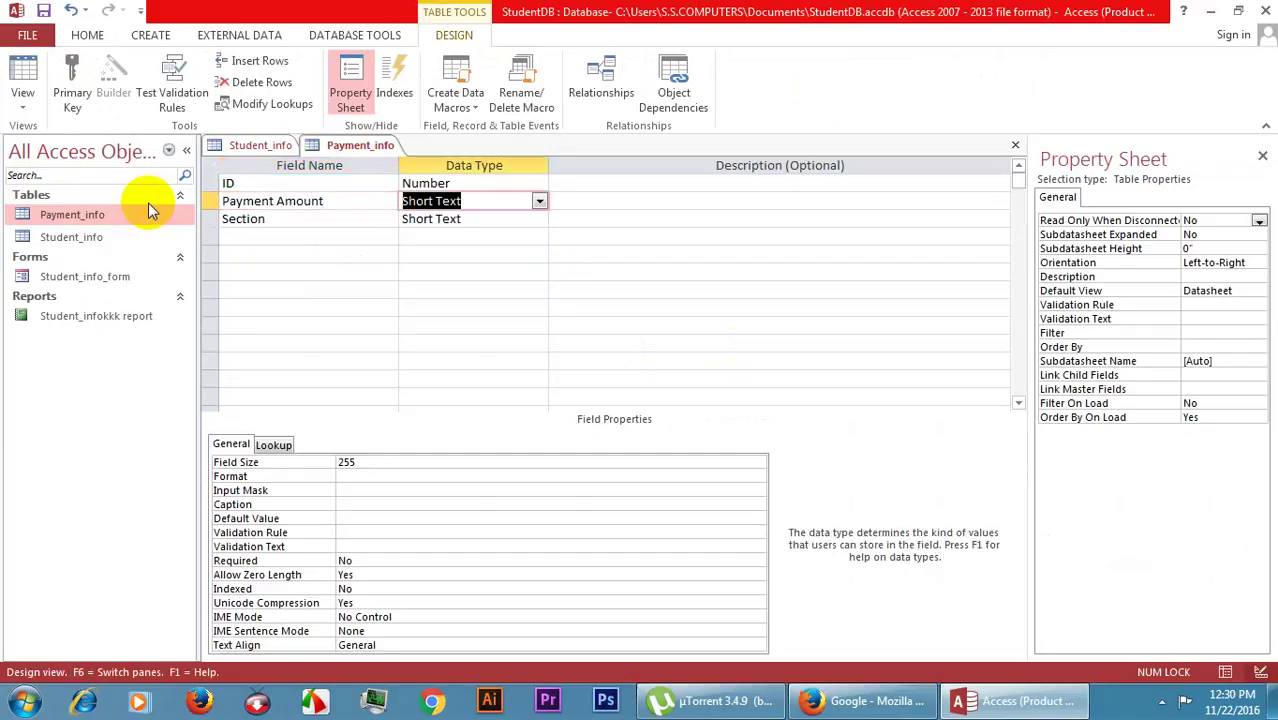
left_click(539, 201)
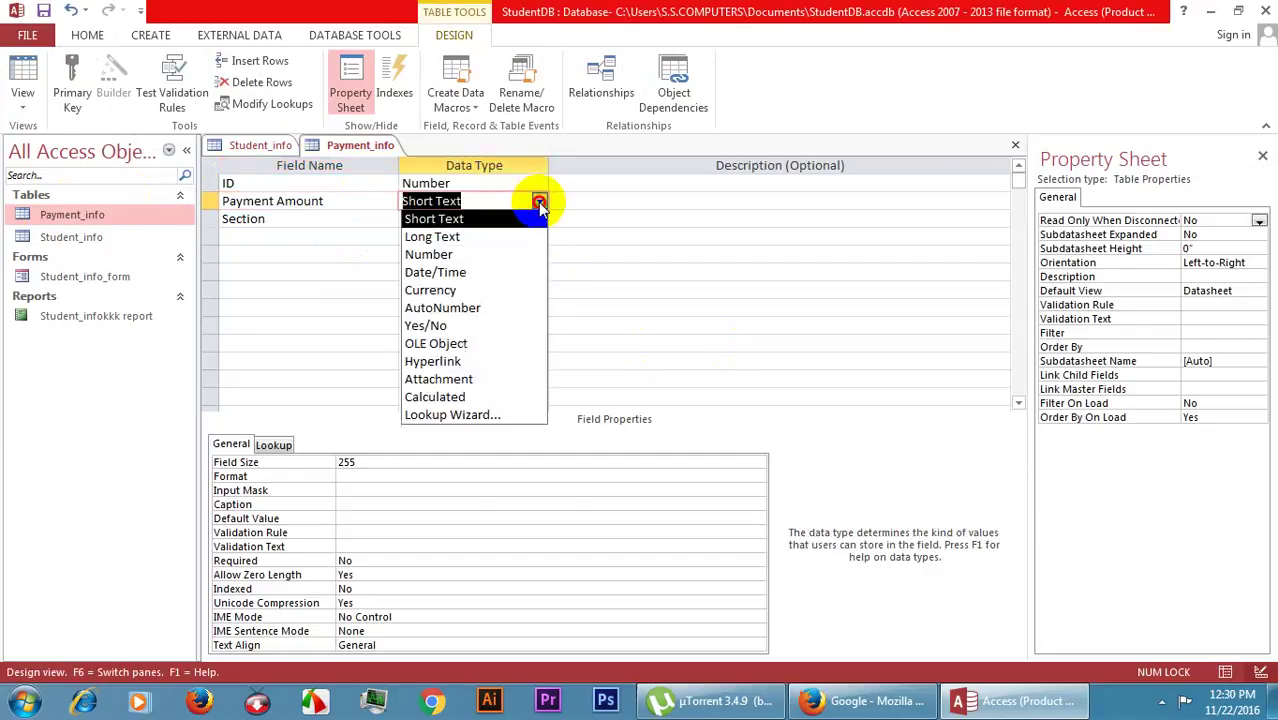
left_click(470, 290)
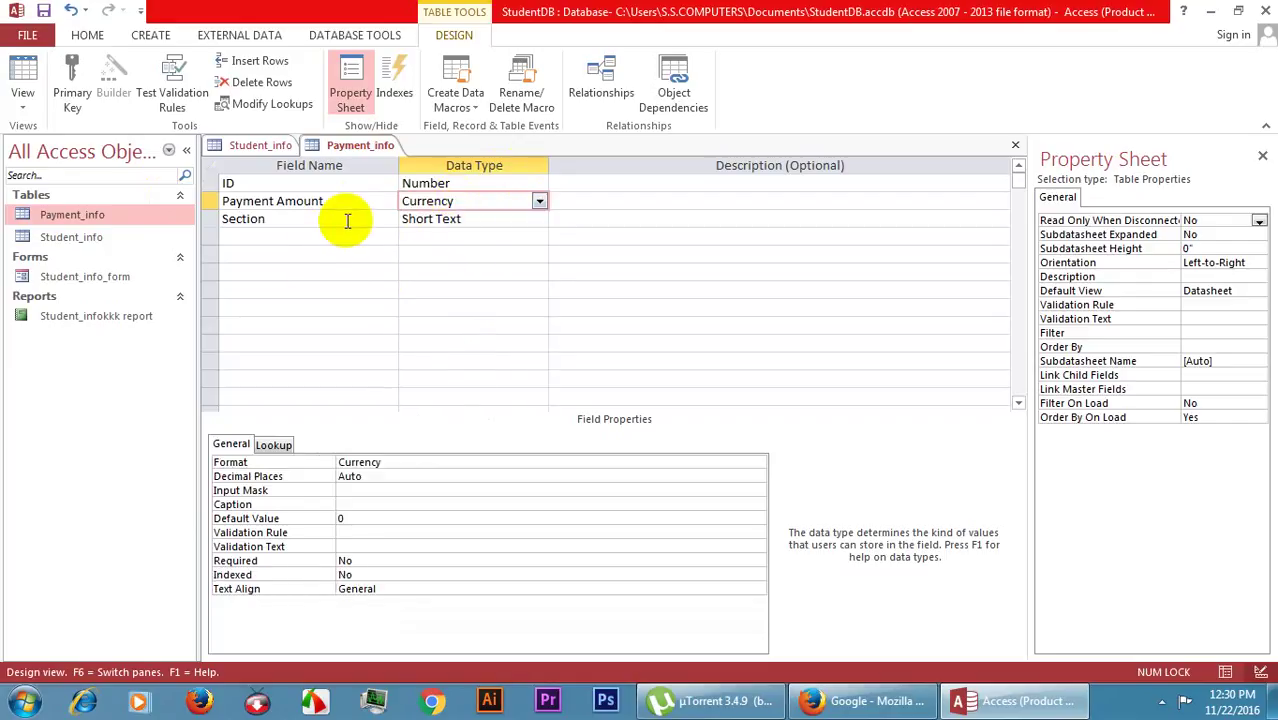
Step: Set the display format of the Payment Amount field to General Number
left_click(378, 463)
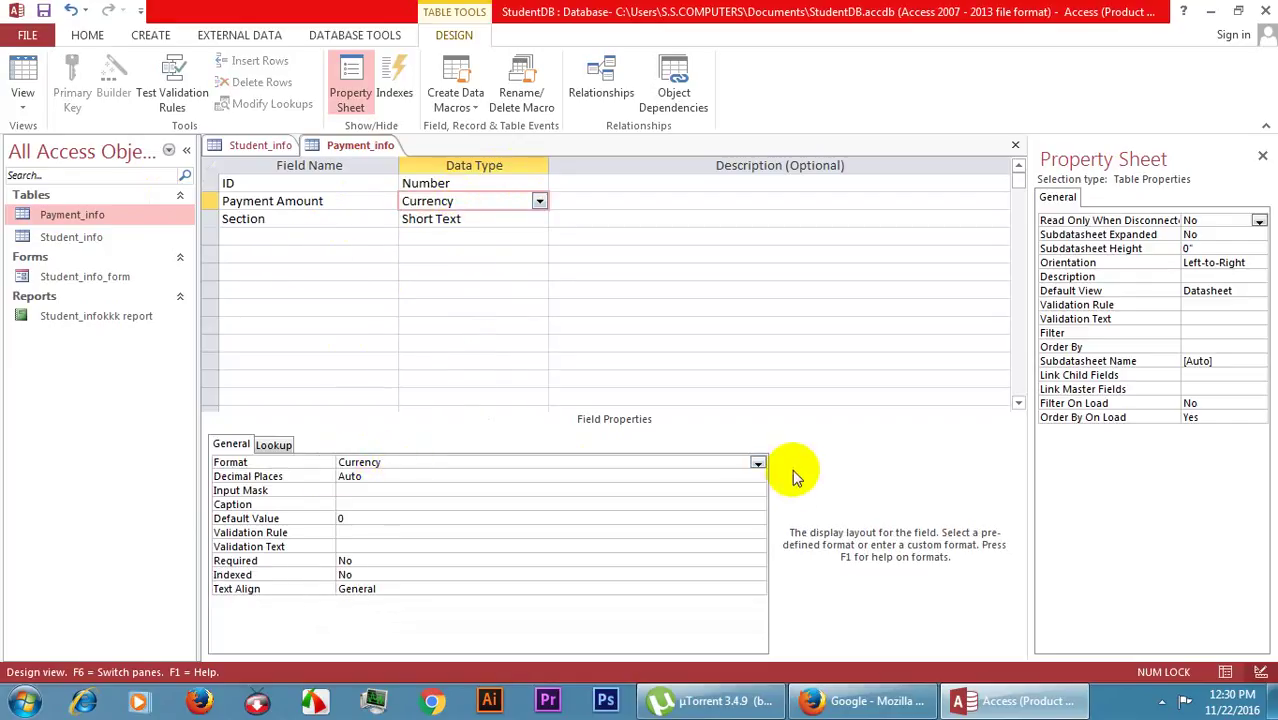
left_click(758, 463)
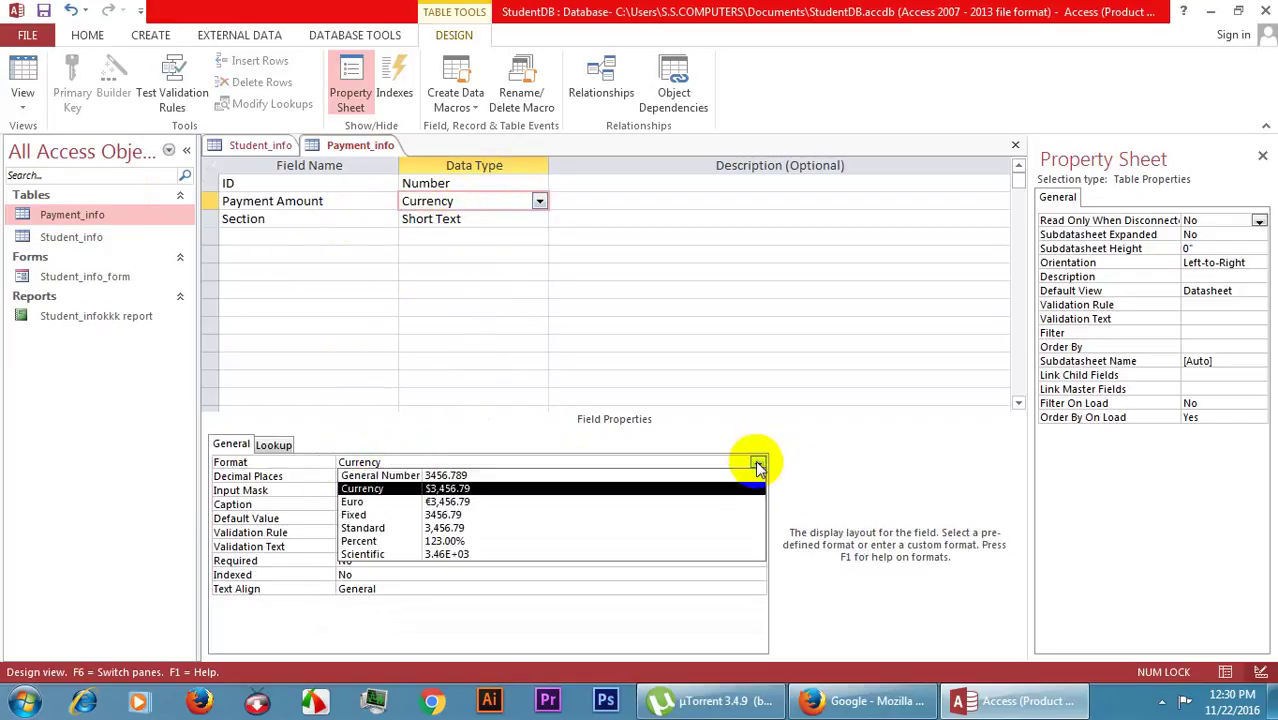
left_click(512, 476)
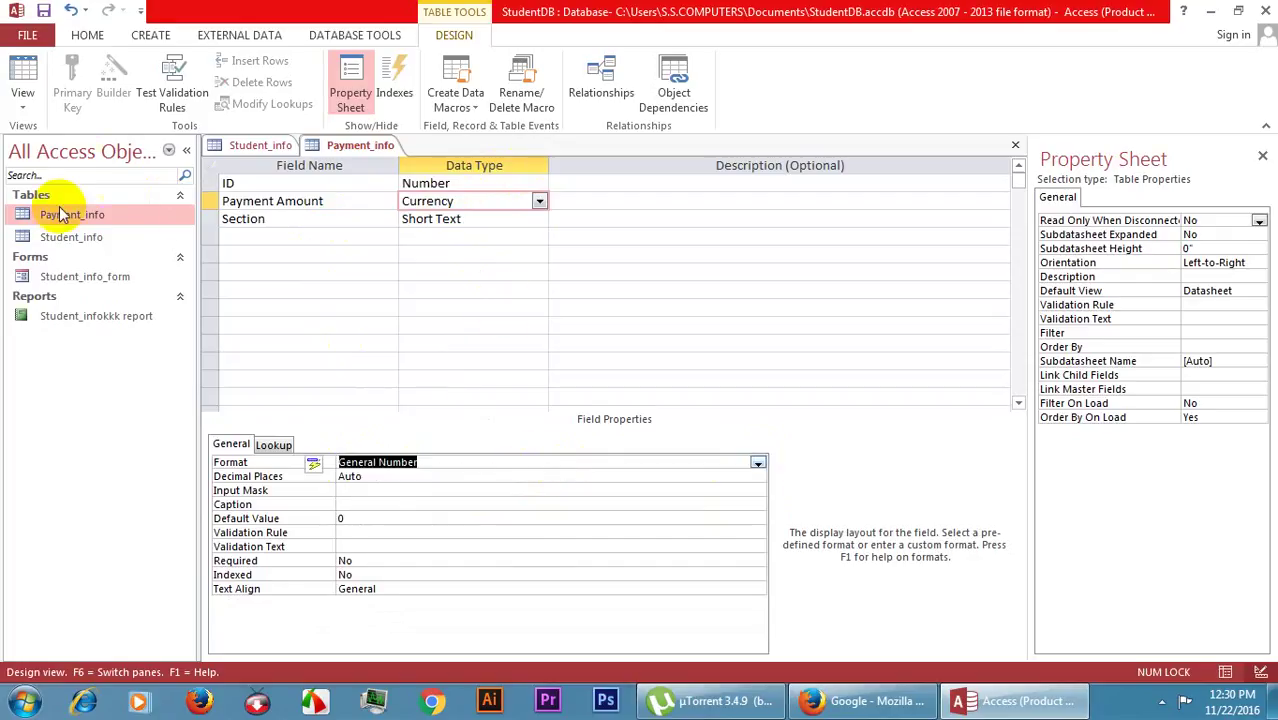
Step: Rename the Section field as Payment Date and set its data type to Date/Time
double_click(268, 218)
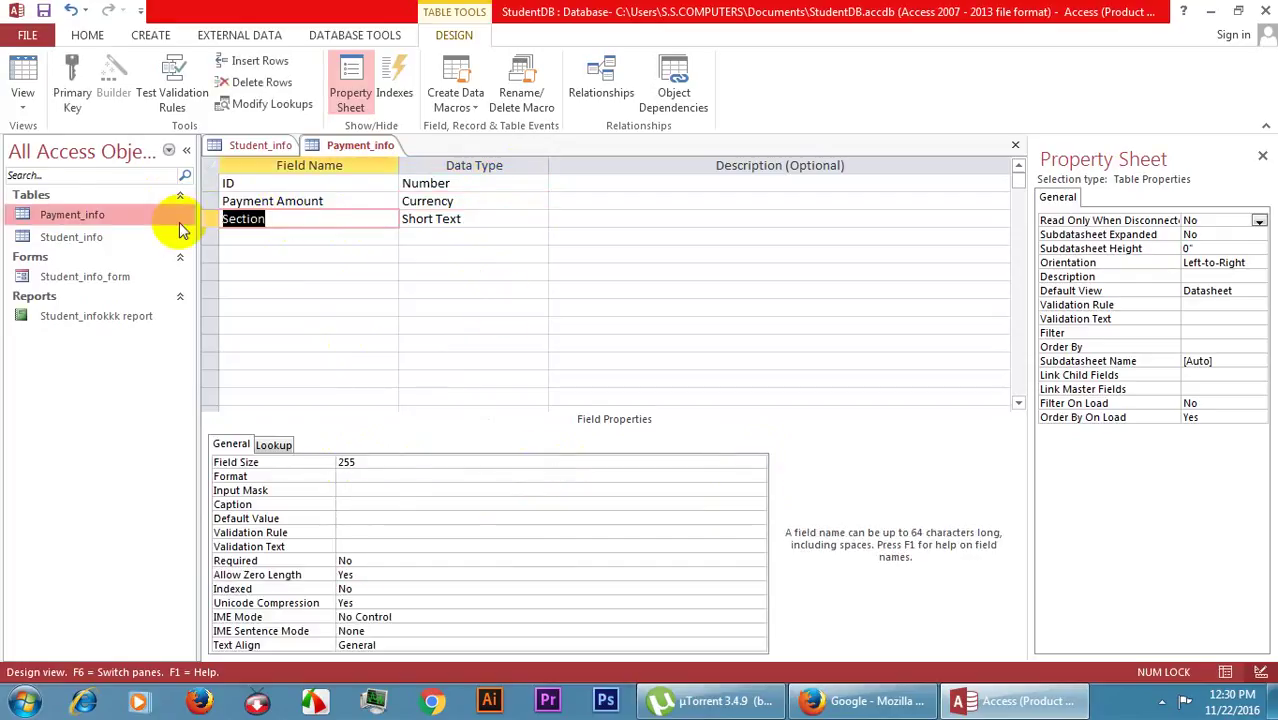
type("Payment Da")
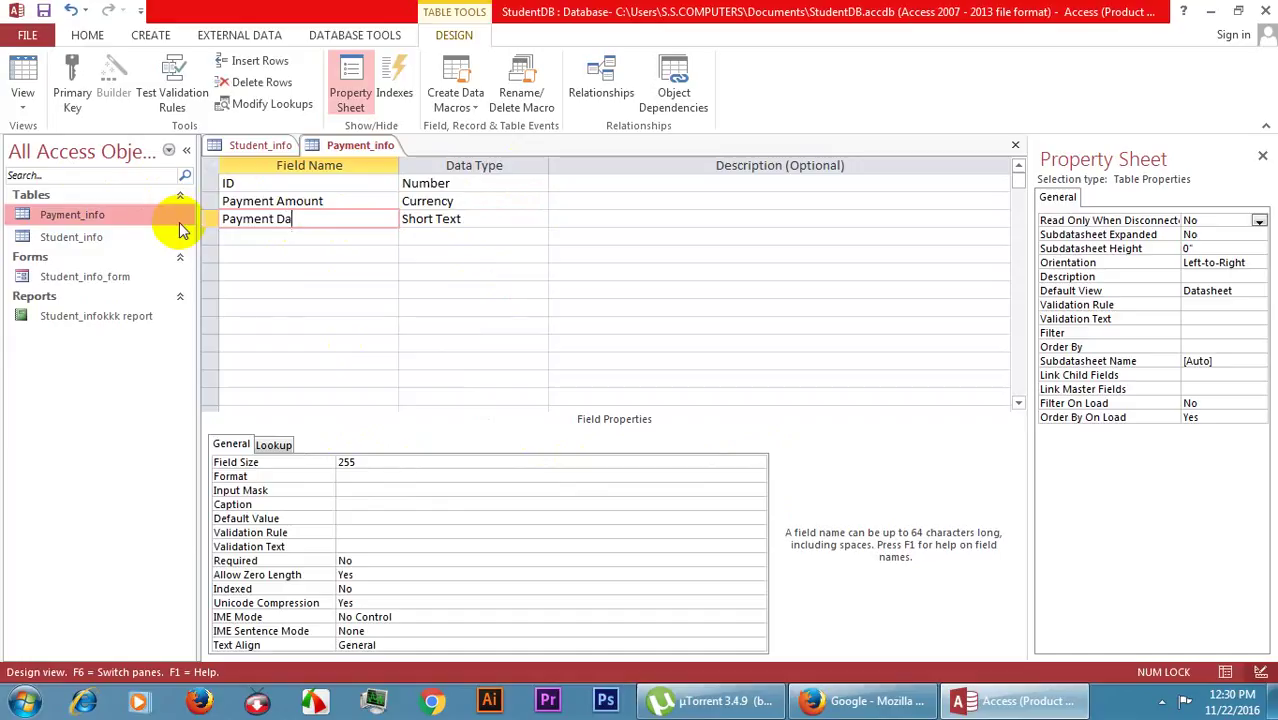
type("te")
left_click(470, 220)
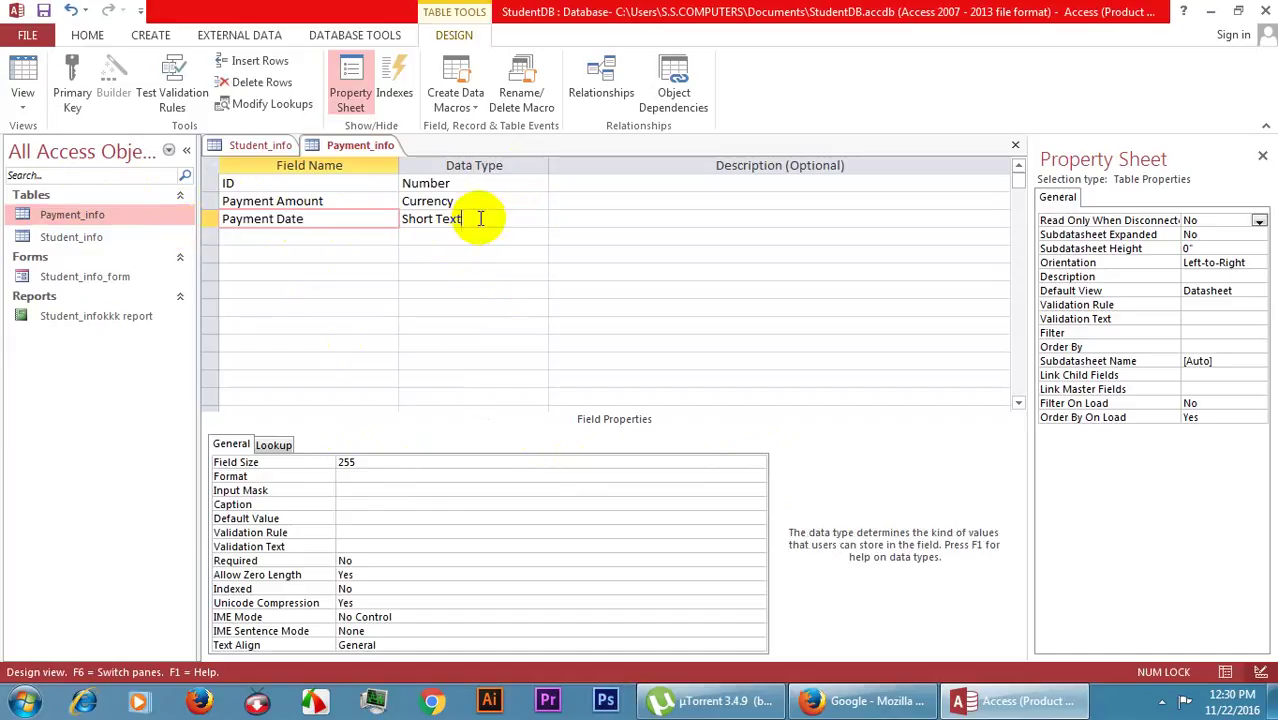
left_click(539, 219)
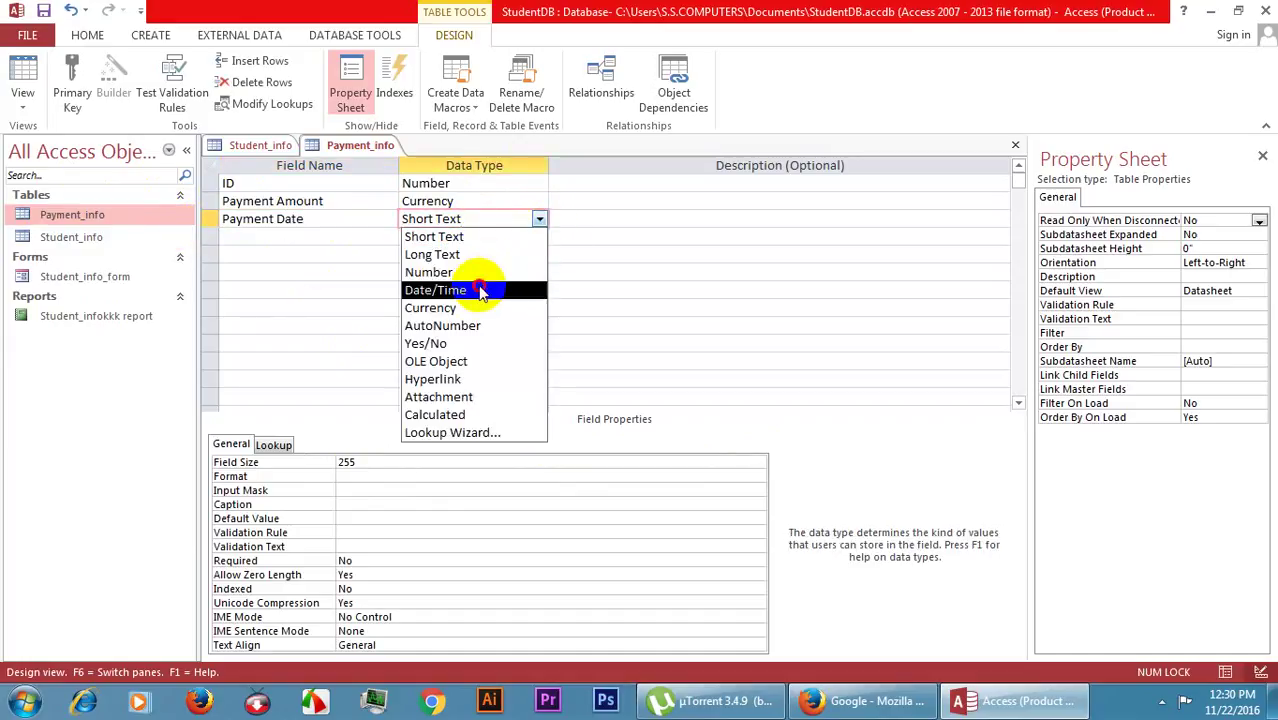
left_click(490, 285)
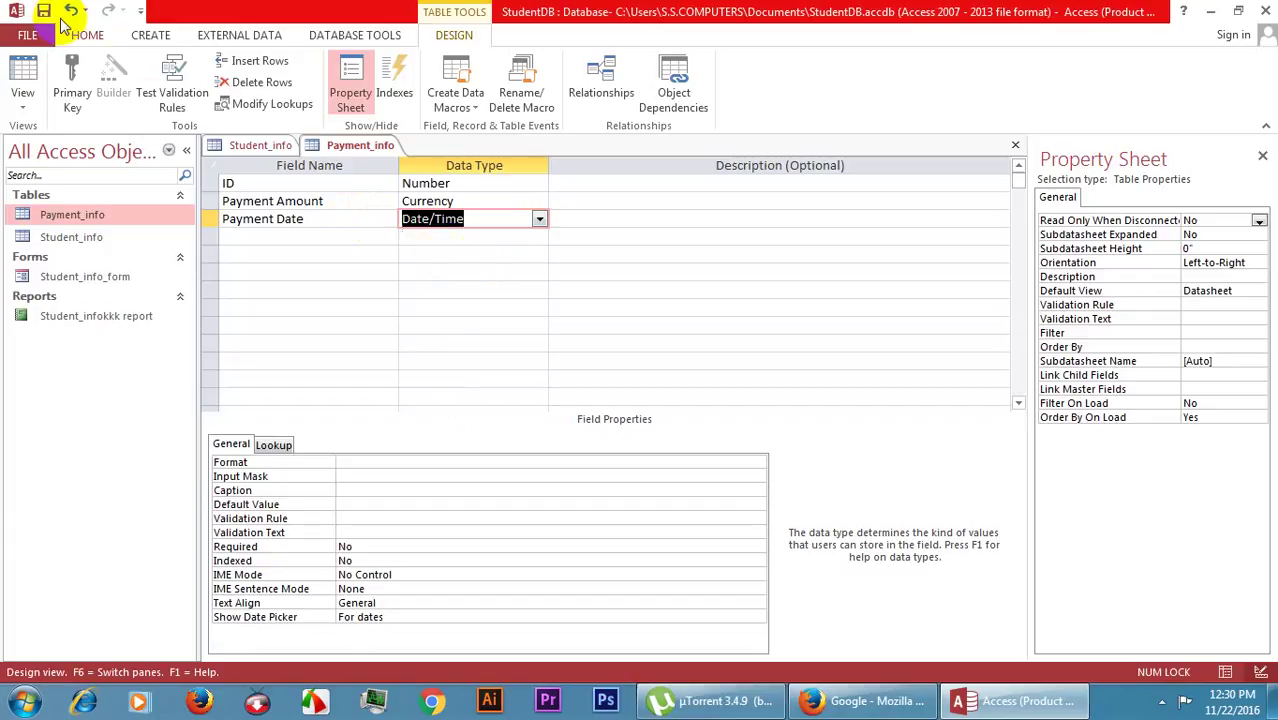
Step: Save the Payment_info design, accepting the possible data loss, and switch the table to Datasheet View
left_click(42, 10)
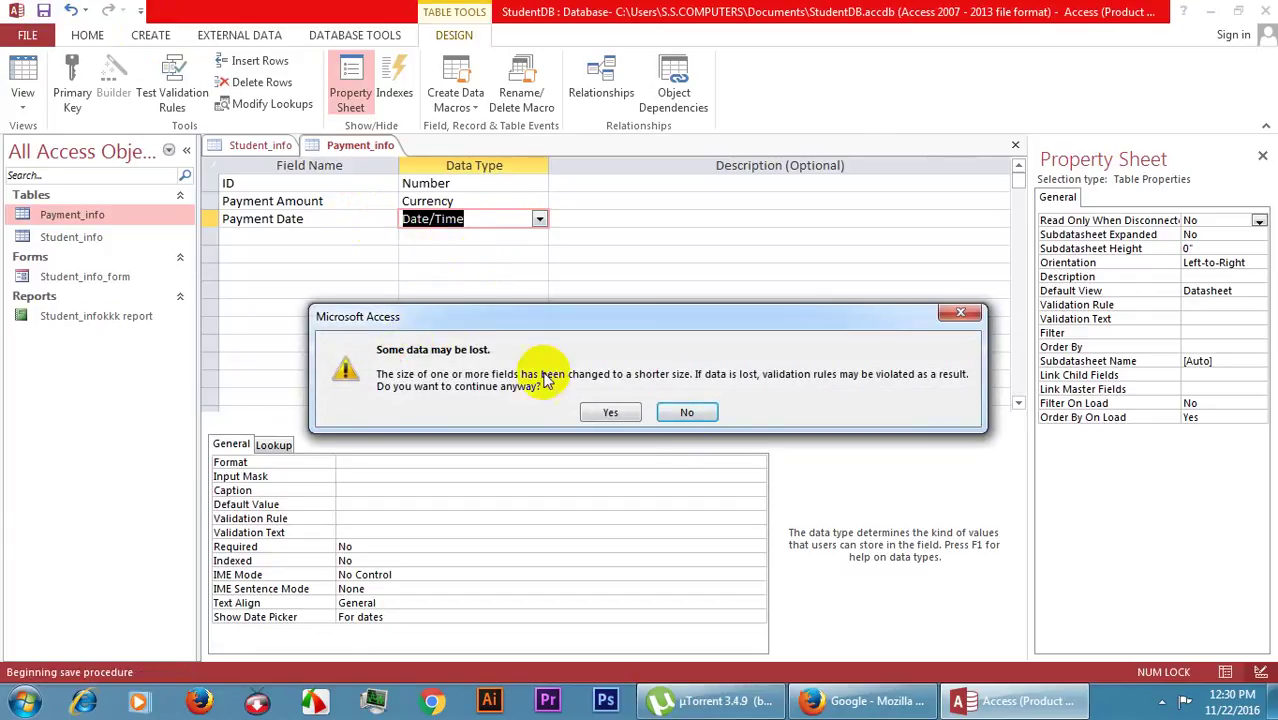
left_click(633, 416)
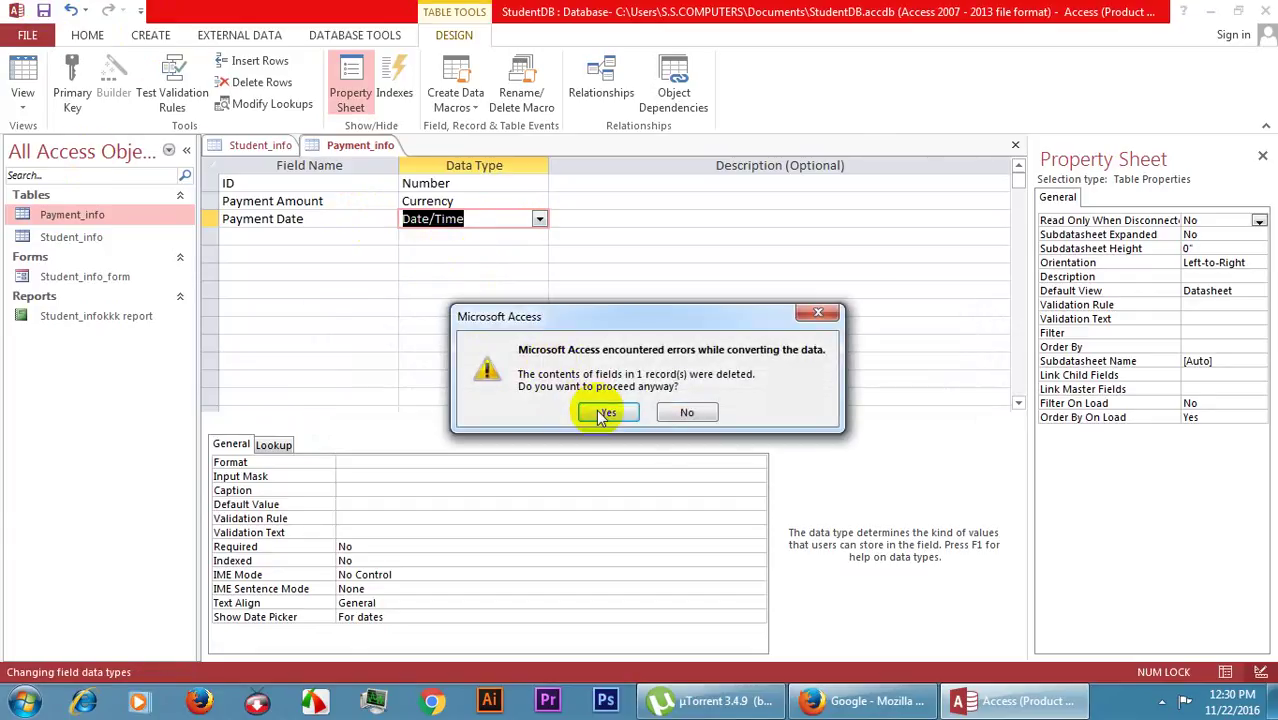
left_click(602, 411)
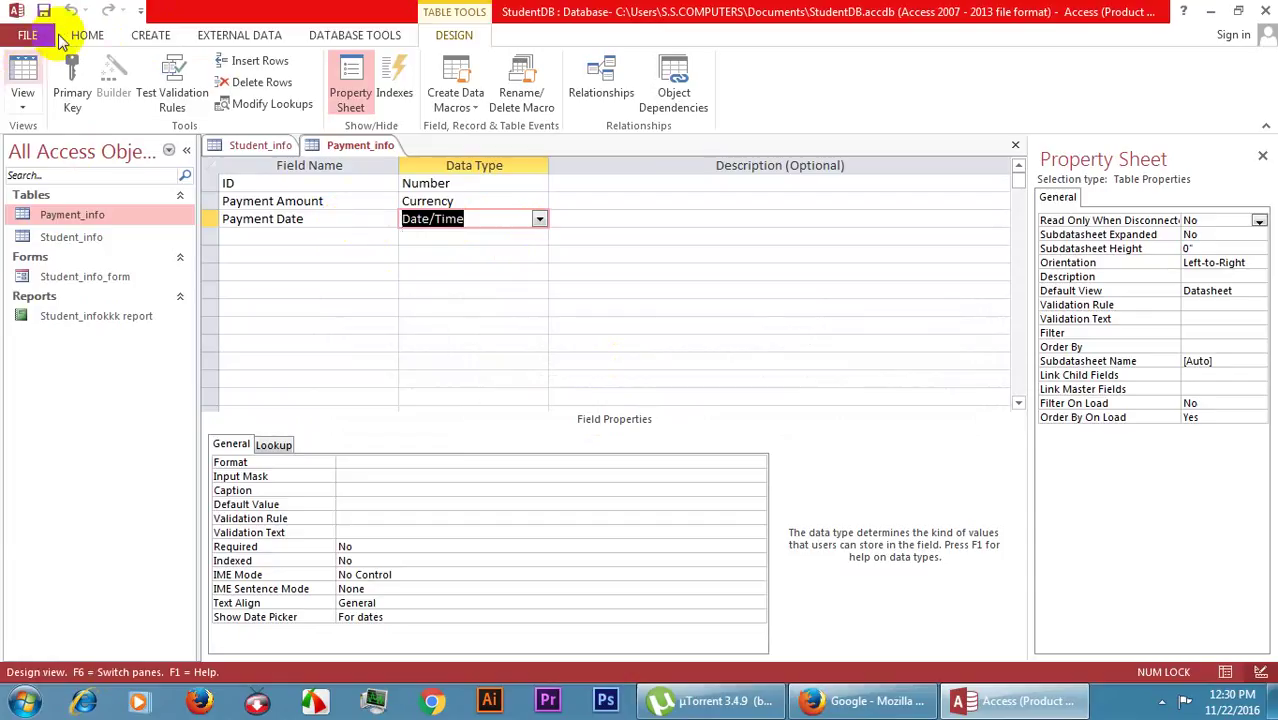
left_click(22, 104)
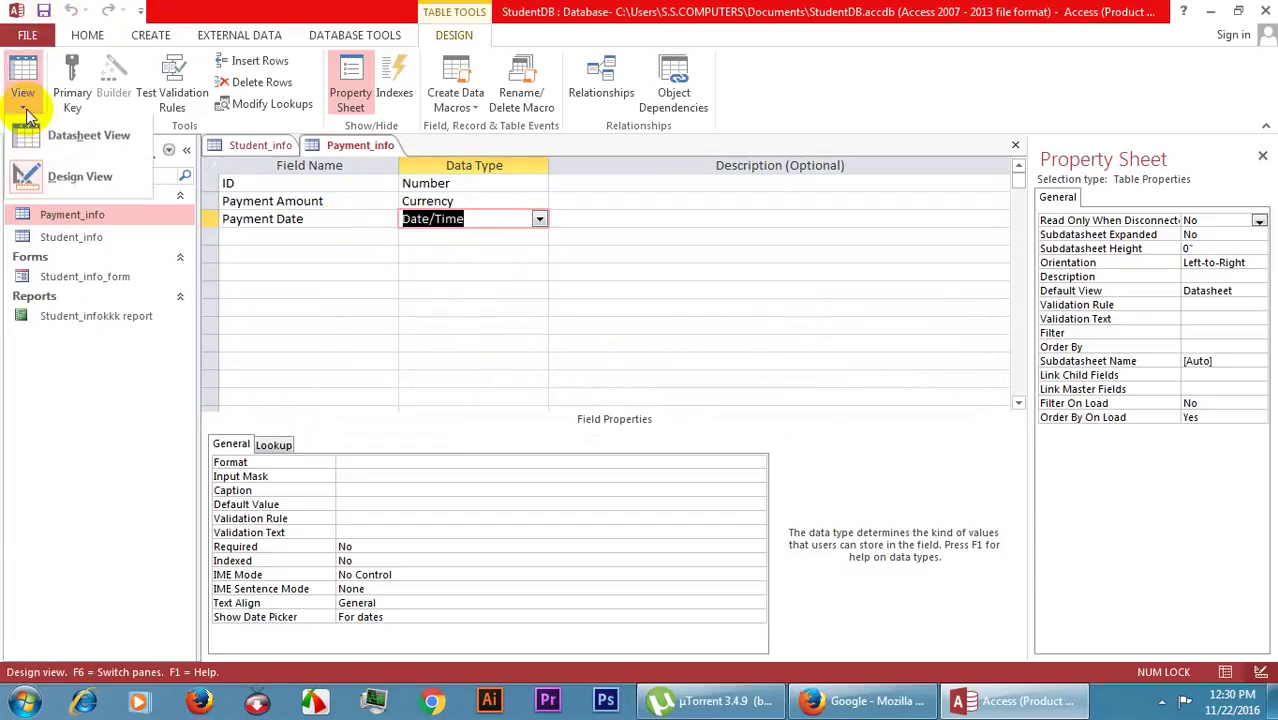
left_click(40, 130)
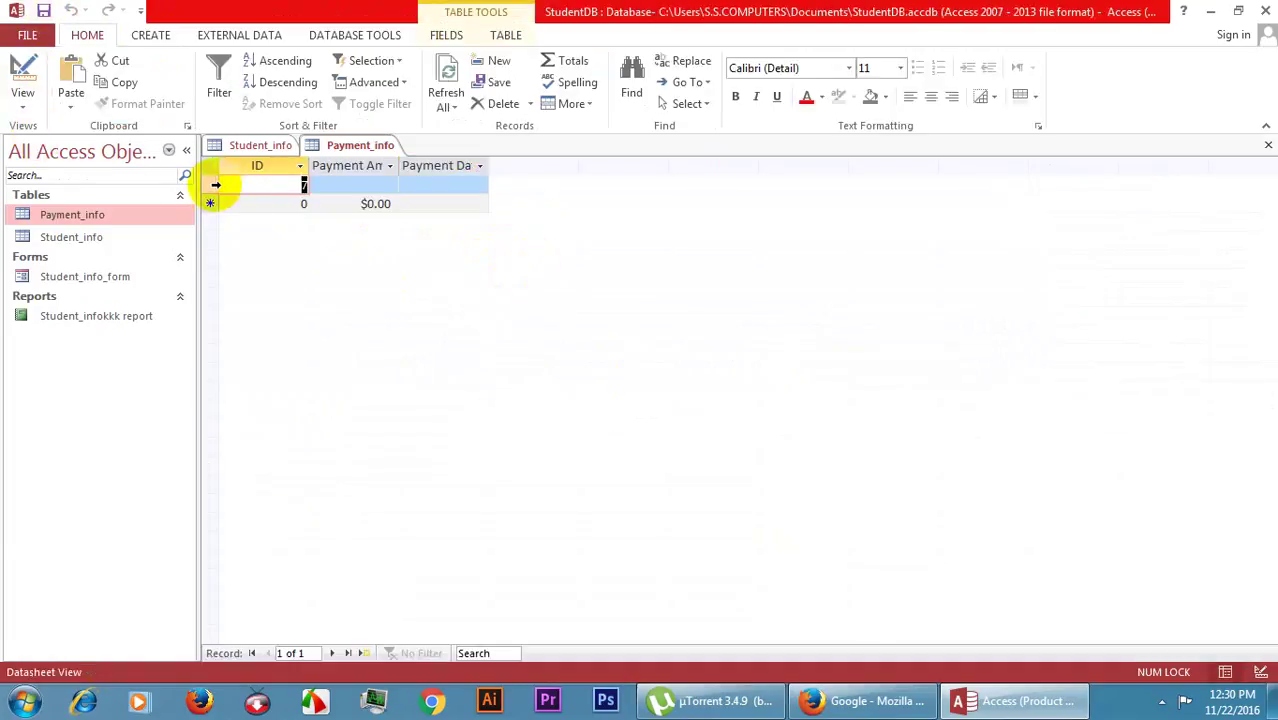
Step: Delete the existing record with ID 7 from the Payment_info table
right_click(210, 186)
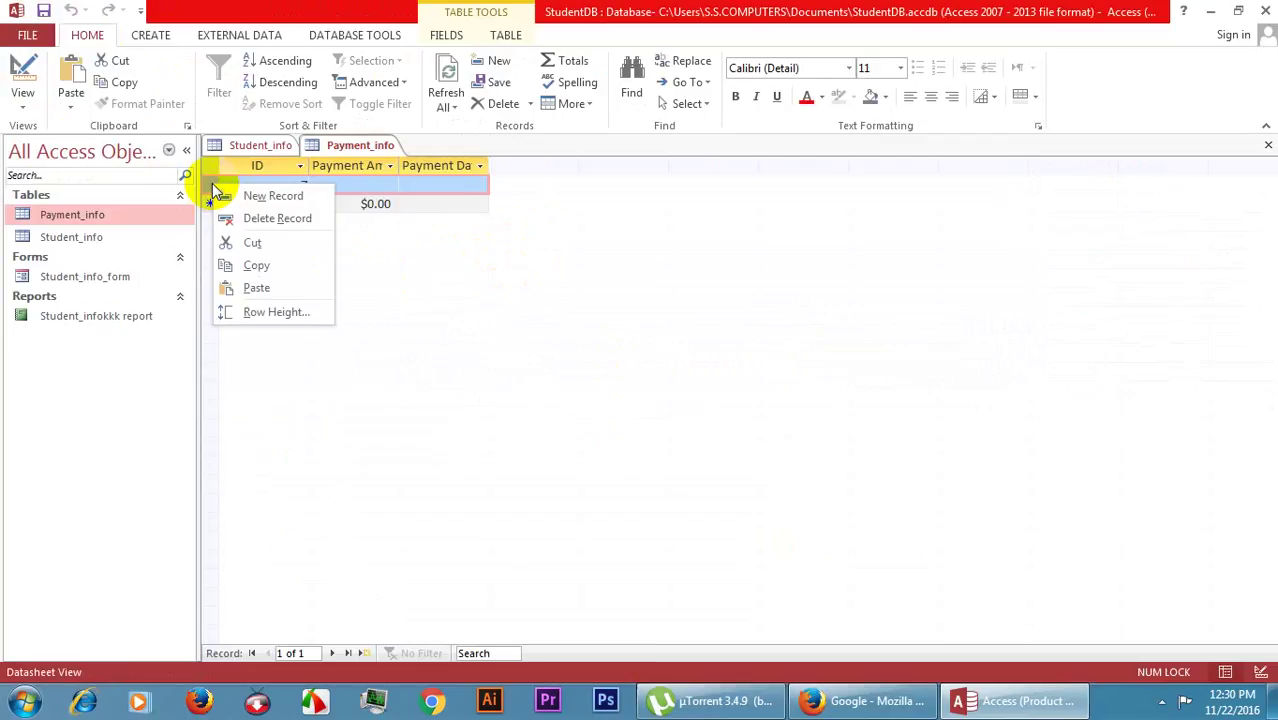
left_click(245, 217)
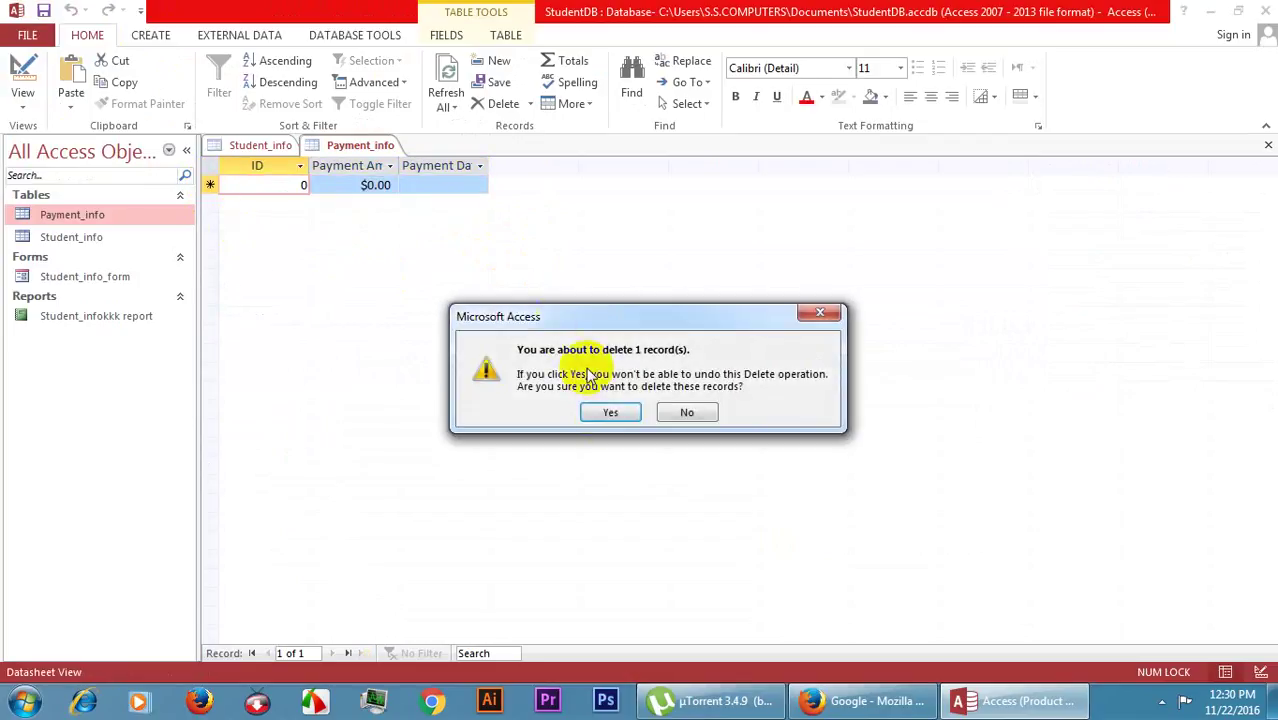
left_click(590, 410)
right_click(211, 186)
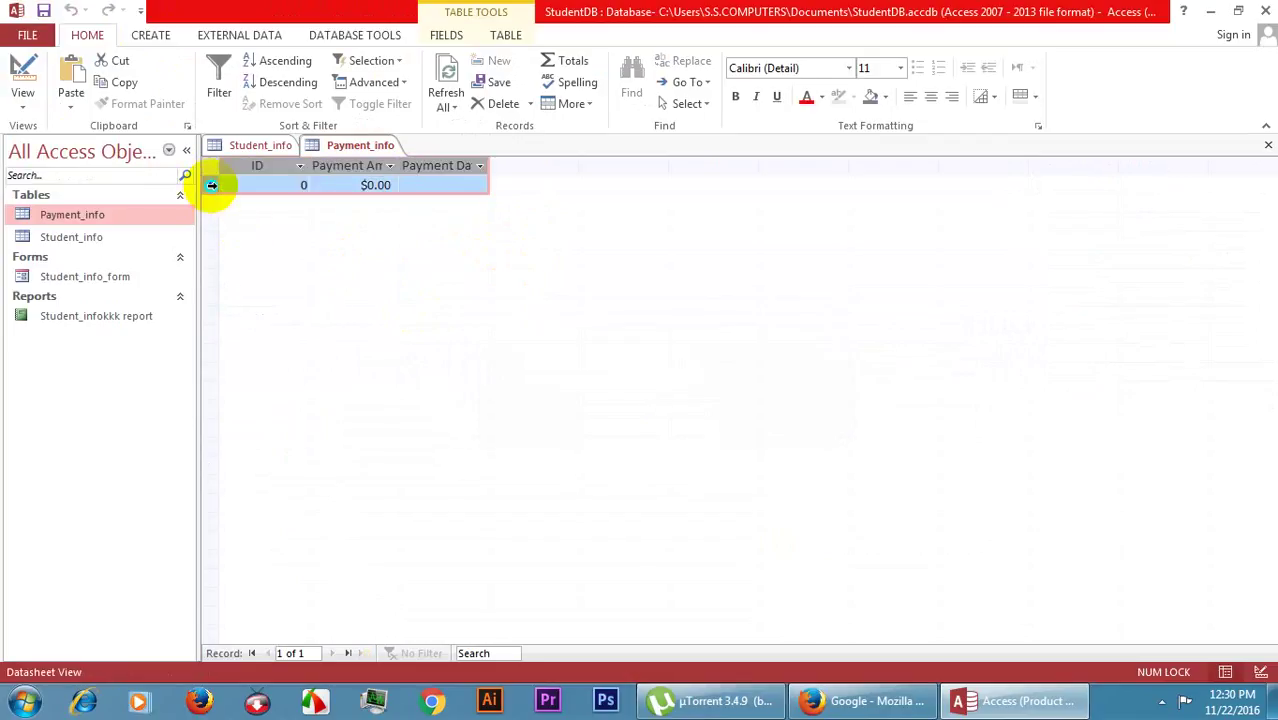
left_click(456, 294)
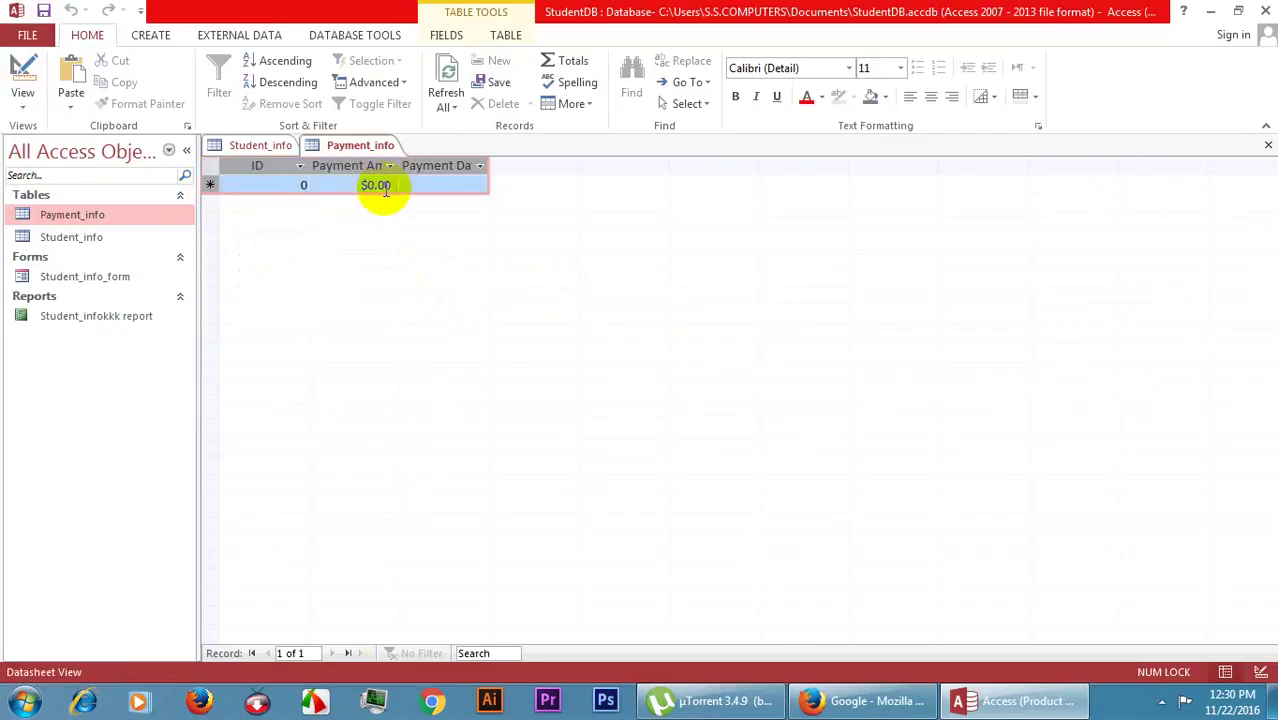
Step: Fit the widths of the Payment Amount and Payment Date columns to their full headings
left_click(422, 184)
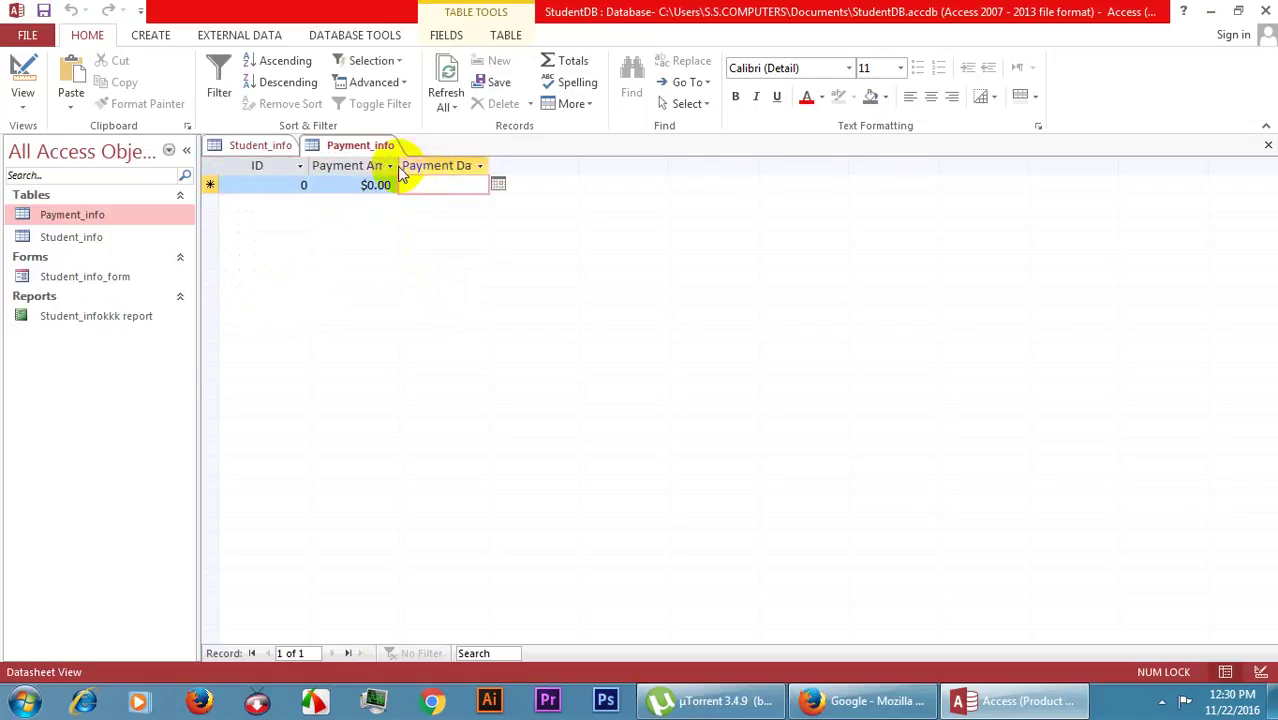
double_click(399, 165)
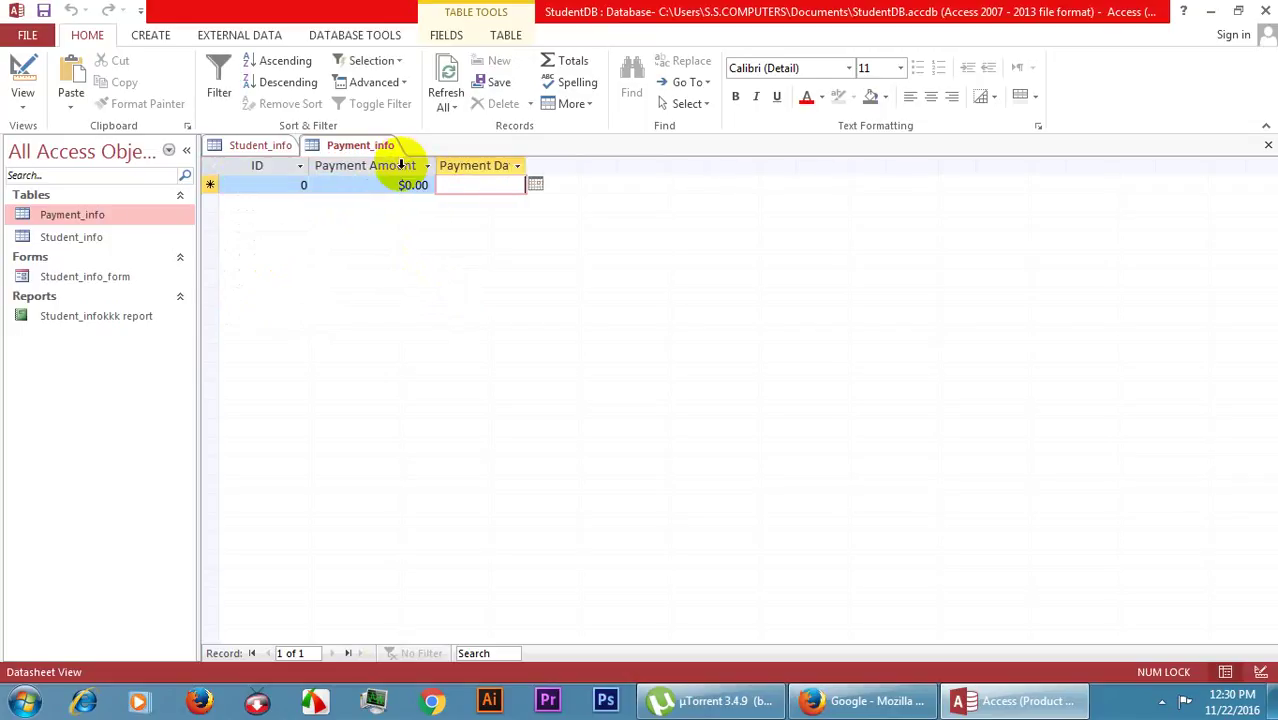
double_click(526, 165)
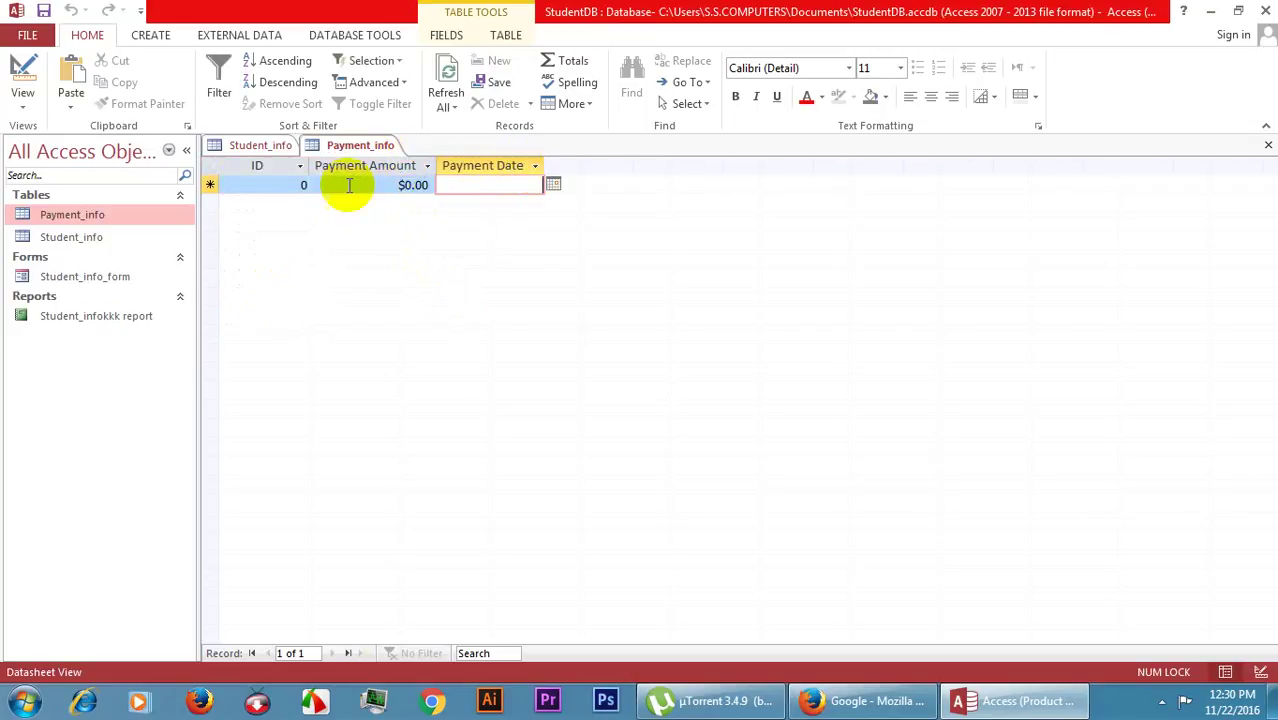
Step: Examine the records in the Student_info table and locate both the Student_info and Payment_info tables among the database objects
left_click(265, 145)
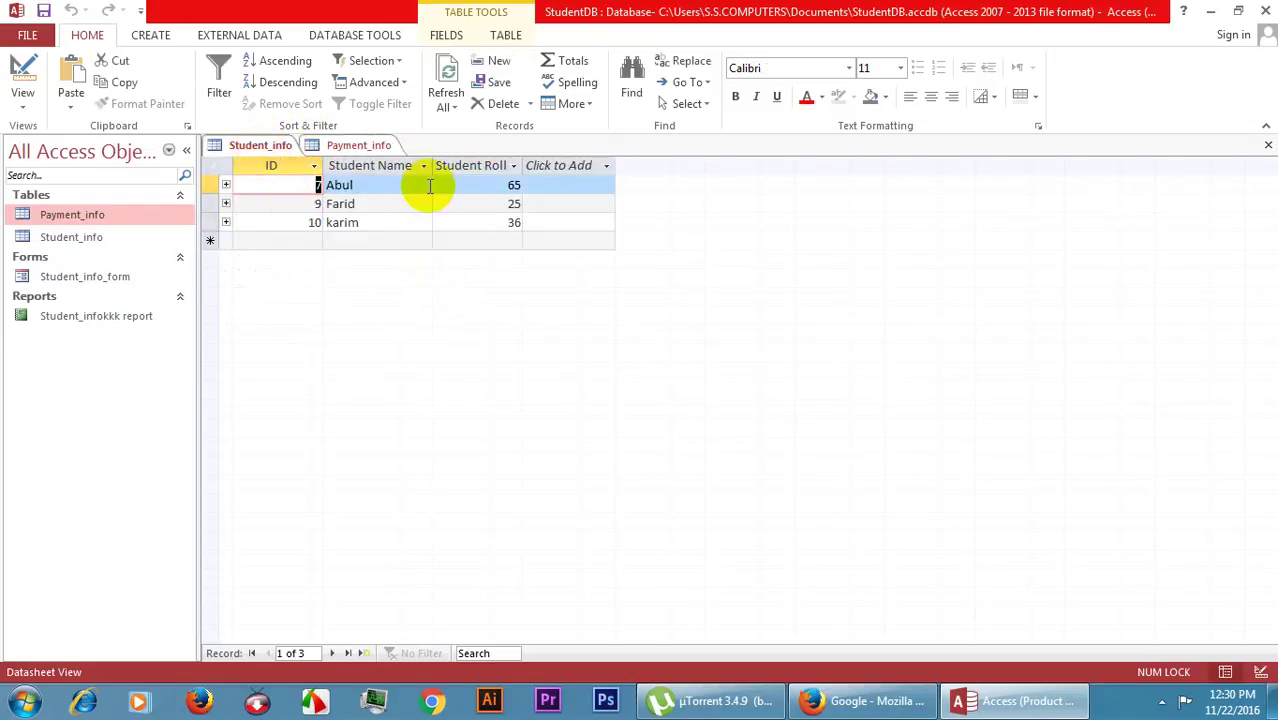
left_click(88, 238)
left_click(90, 214)
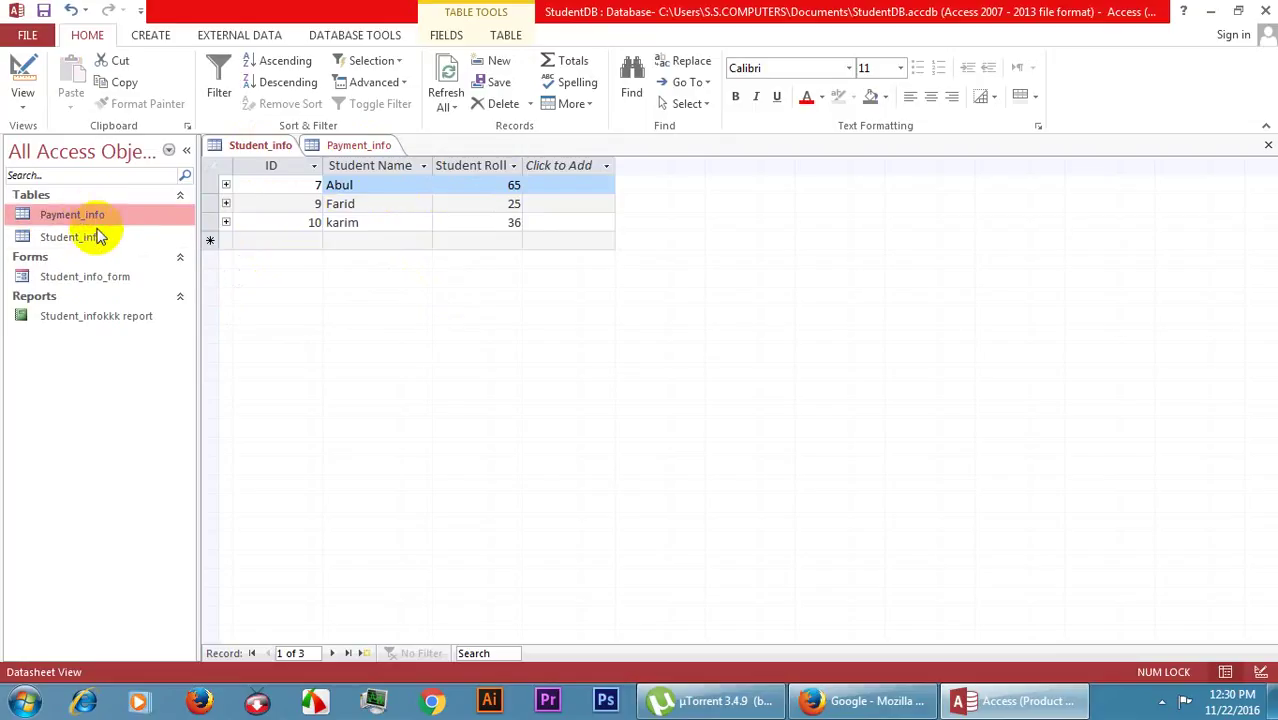
left_click(90, 238)
left_click(90, 214)
left_click(88, 238)
left_click(88, 216)
left_click(90, 238)
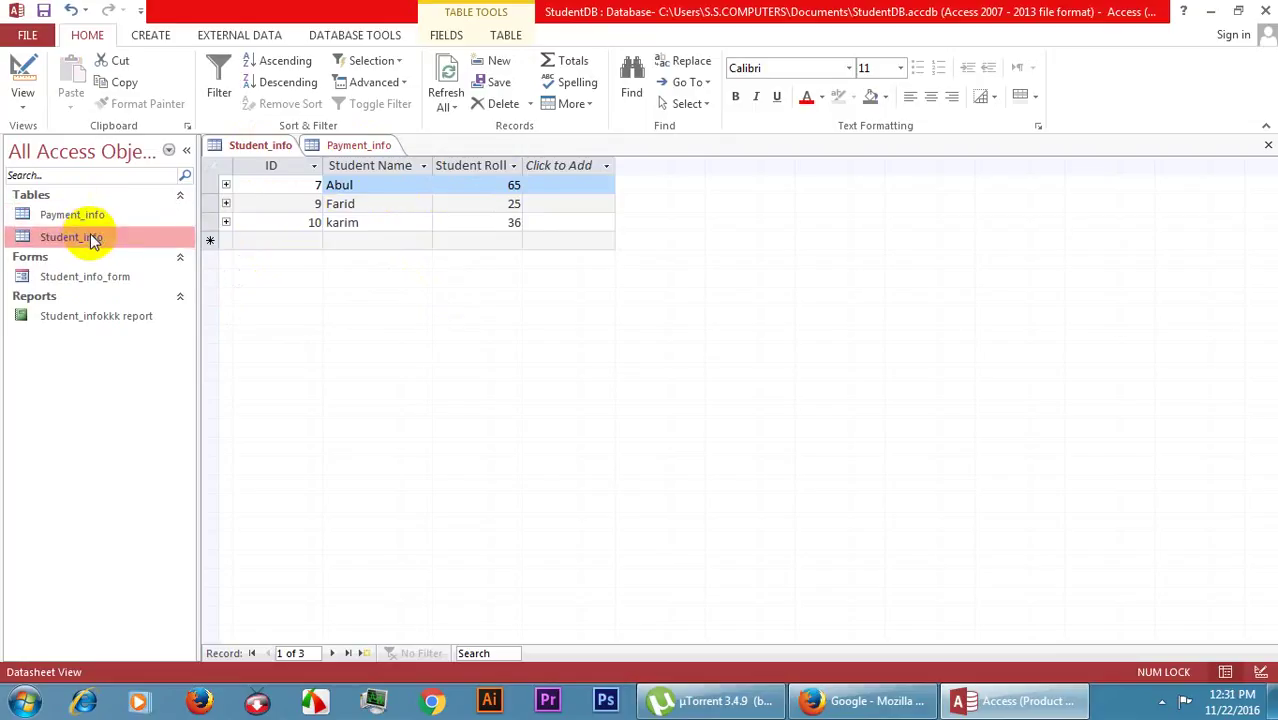
left_click(104, 221)
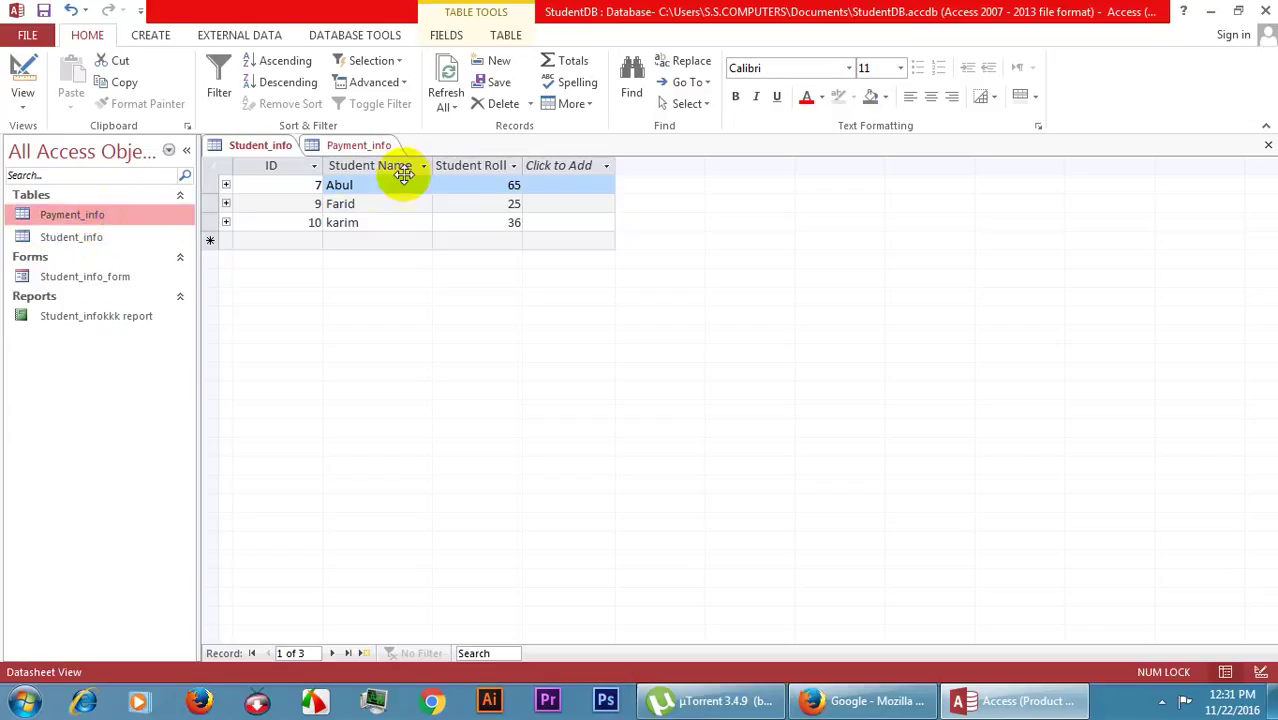
Step: Start a new record with ID 7 in the Payment_info table
left_click(337, 148)
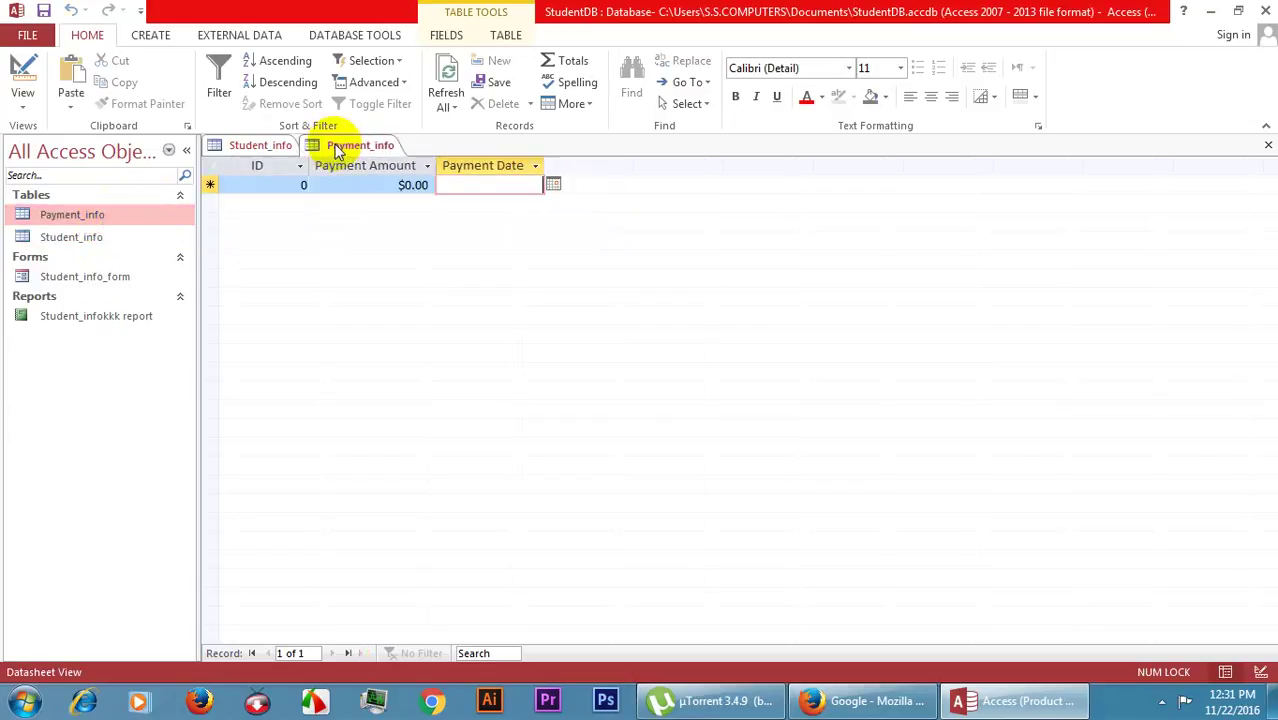
left_click(299, 185)
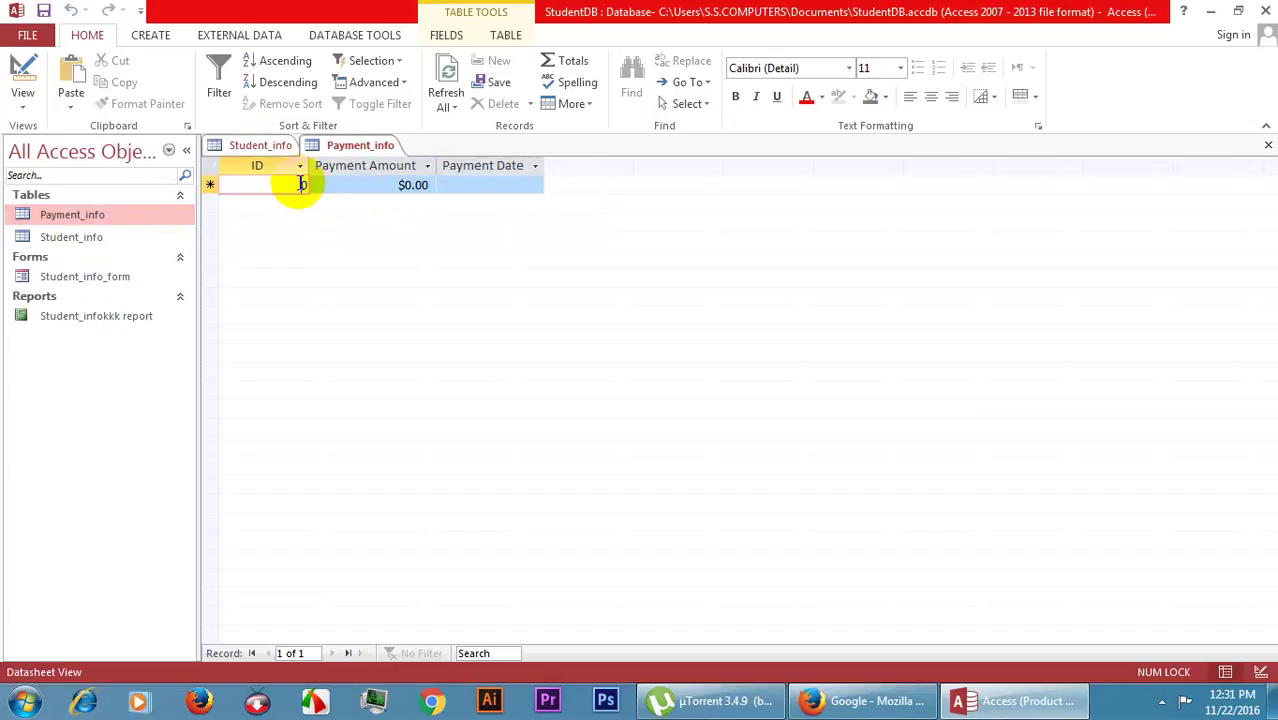
type("7")
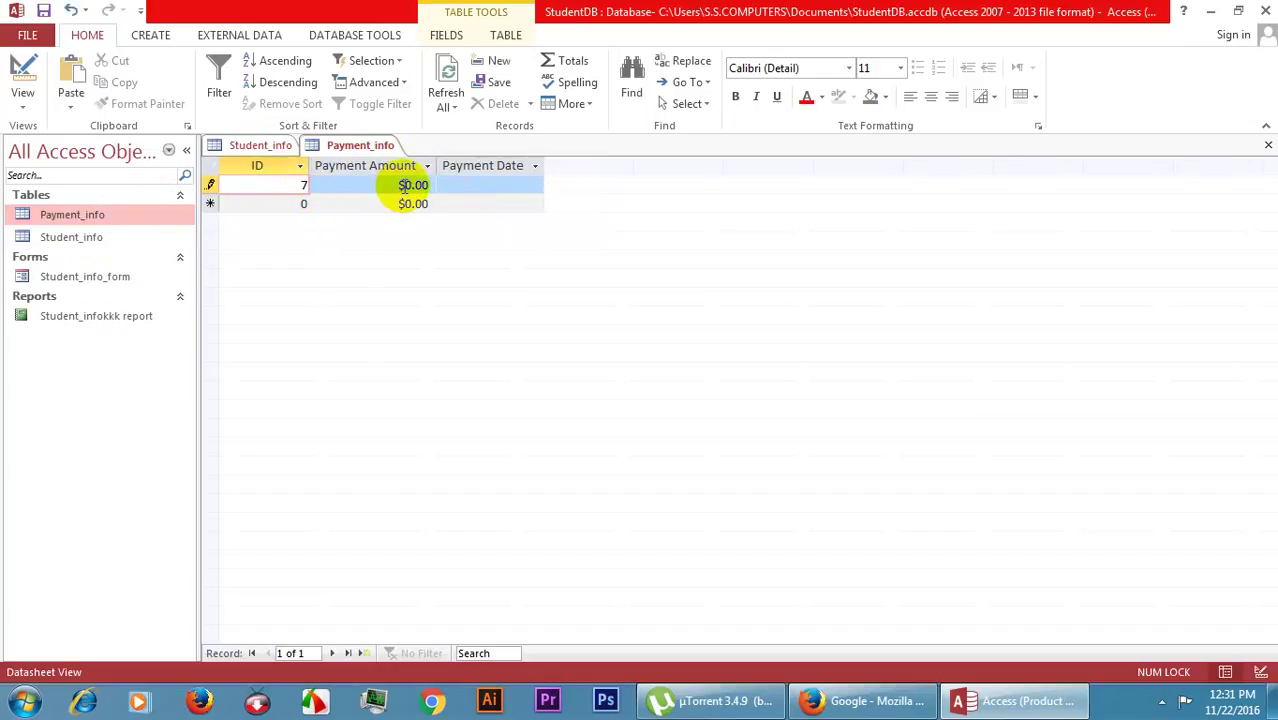
left_click(400, 185)
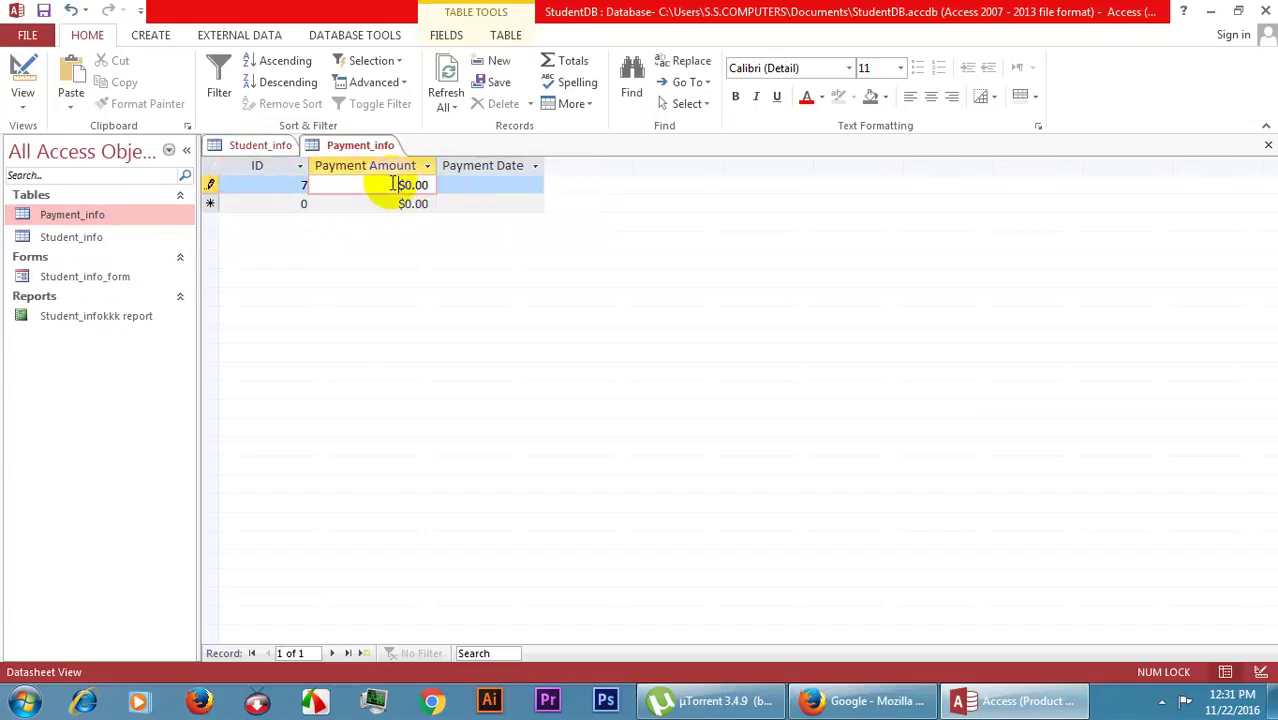
Step: Open Payment_info in Design View and set the Payment Amount field's format to General Number
left_click(22, 98)
left_click(60, 177)
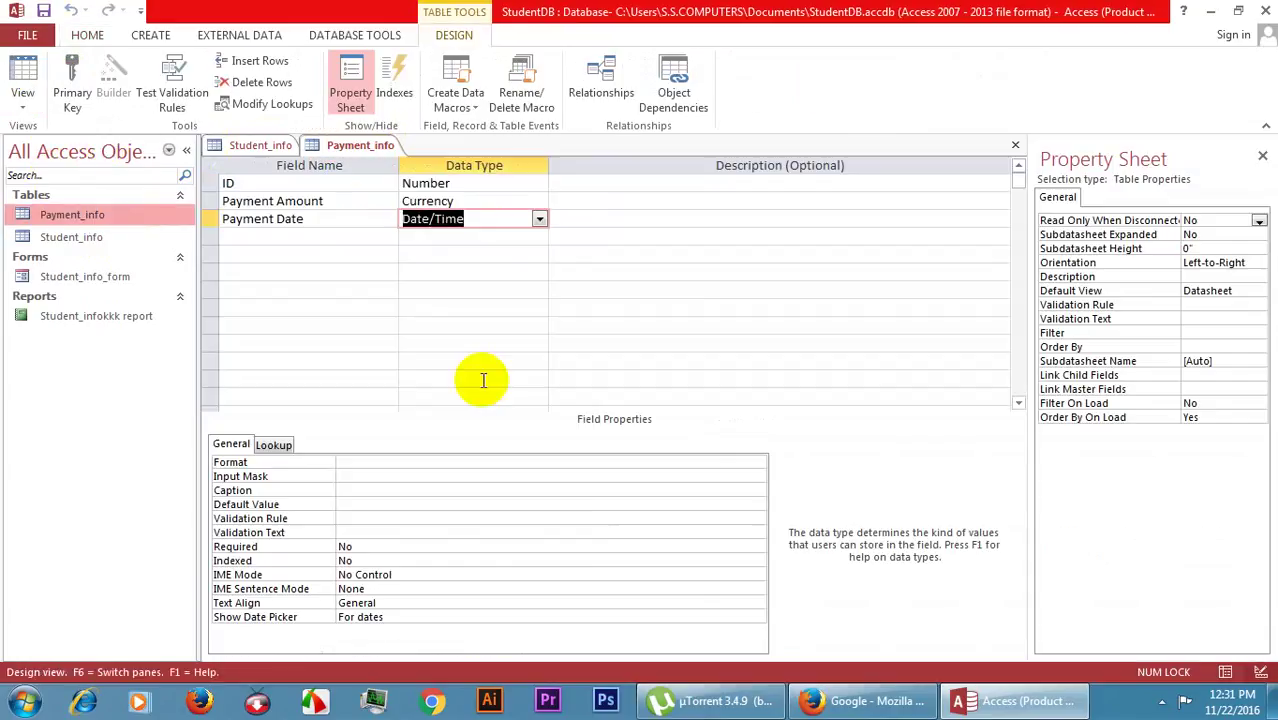
left_click(480, 213)
left_click(486, 203)
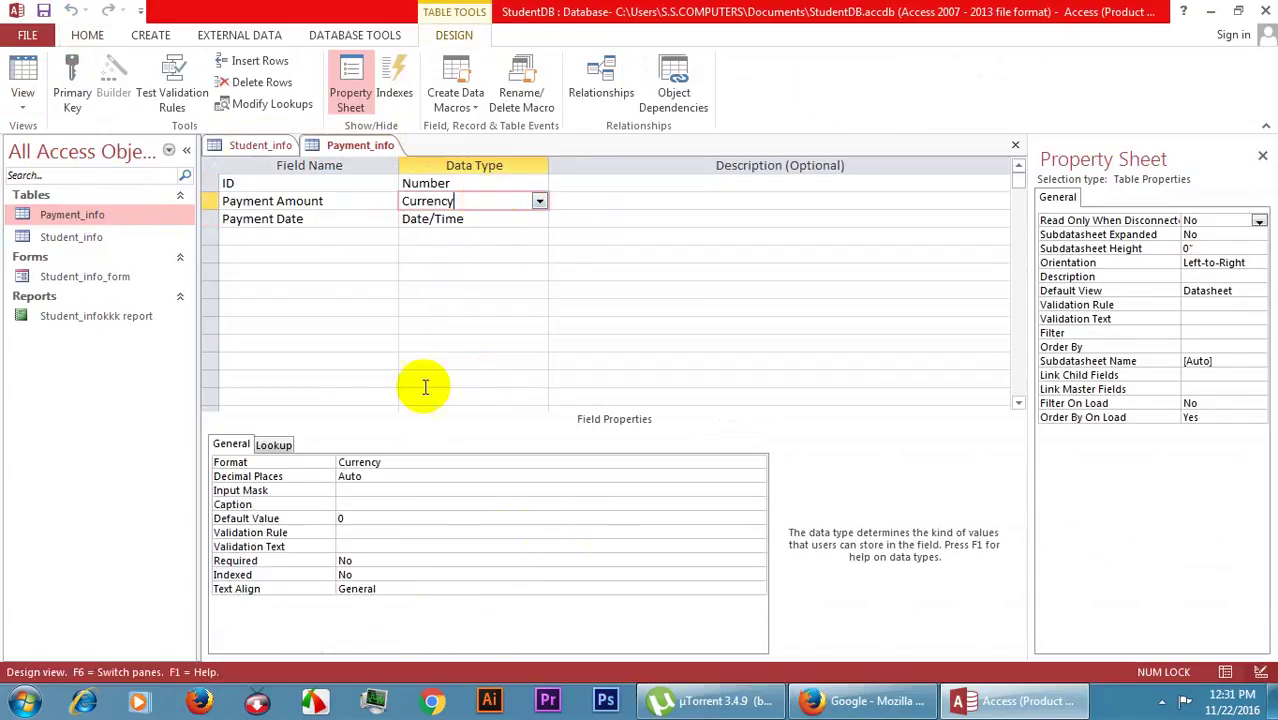
left_click(380, 462)
left_click(760, 463)
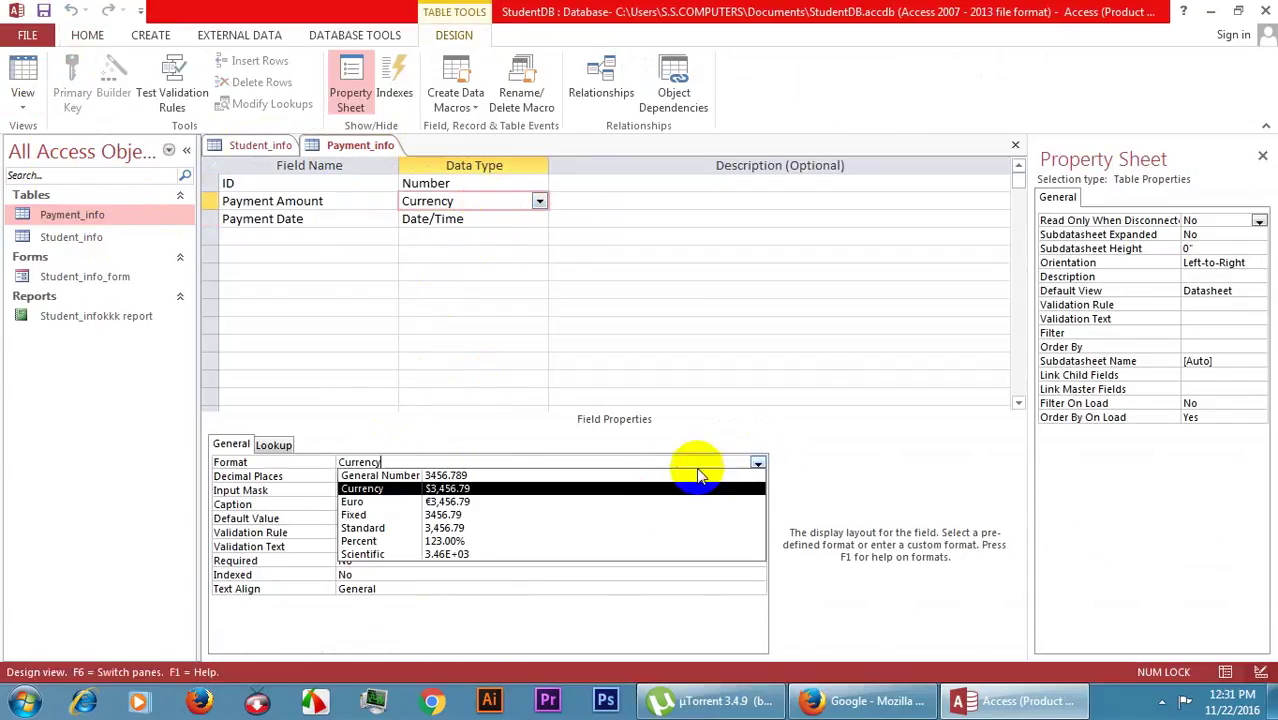
left_click(587, 469)
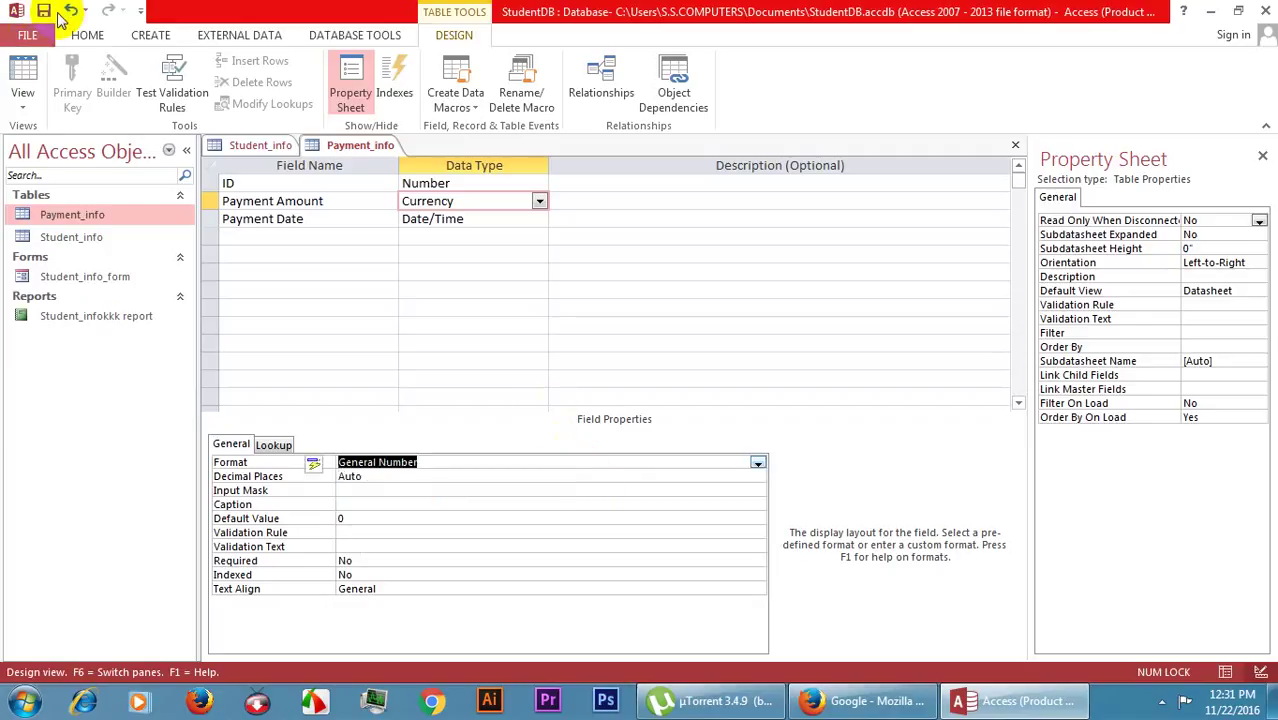
Step: Save the Payment_info design and return the table to Datasheet View
left_click(45, 12)
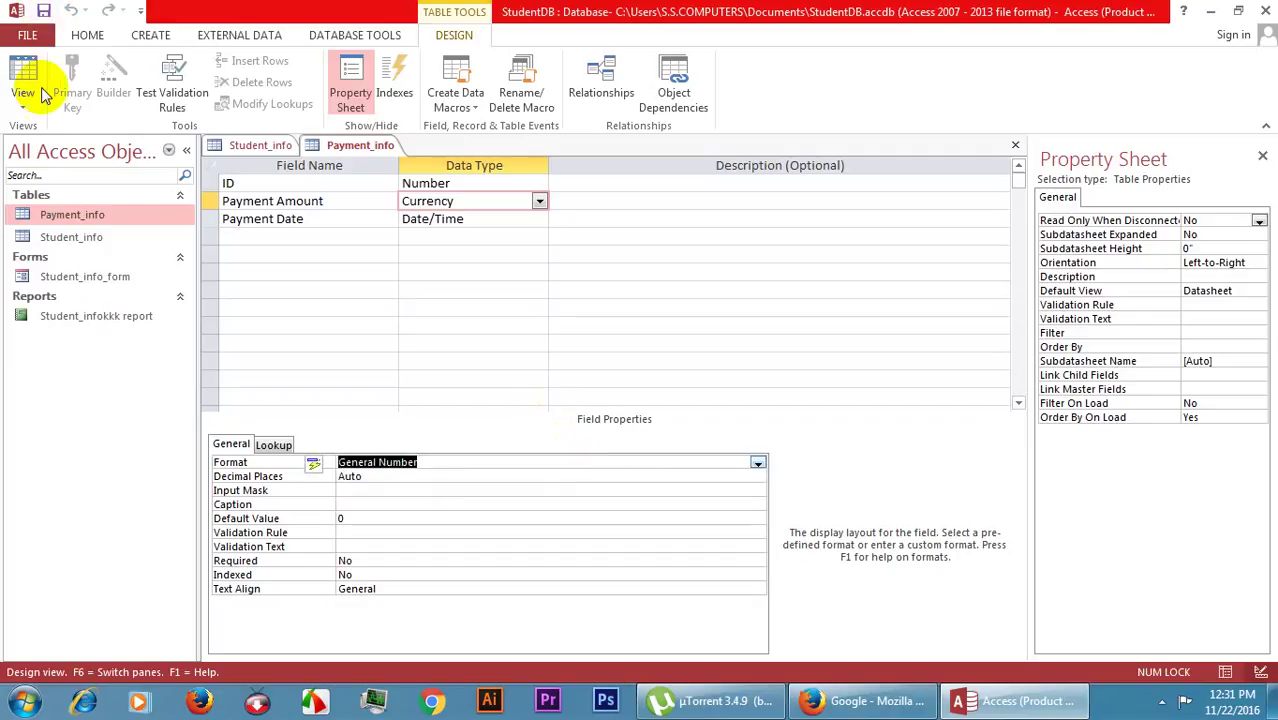
left_click(22, 100)
left_click(60, 128)
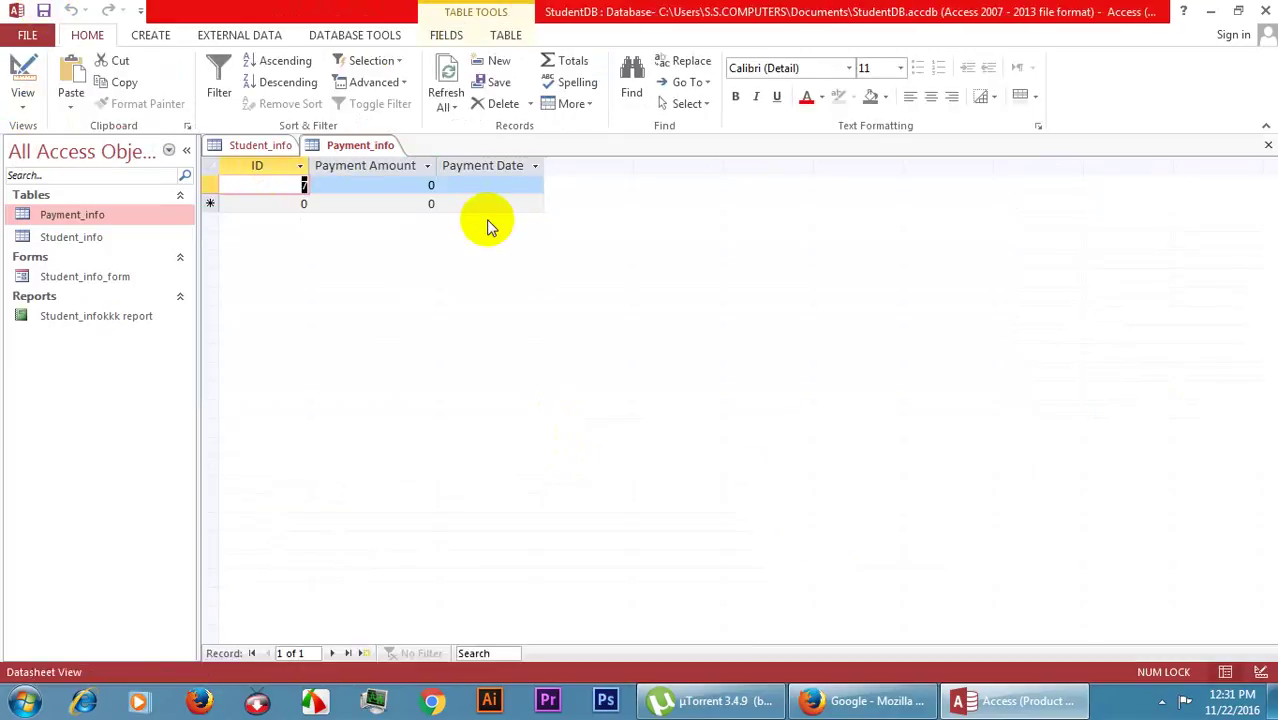
Step: Set the payment amount of the ID 7 record to 8000 and its payment date to 11/9/2016
left_click(428, 186)
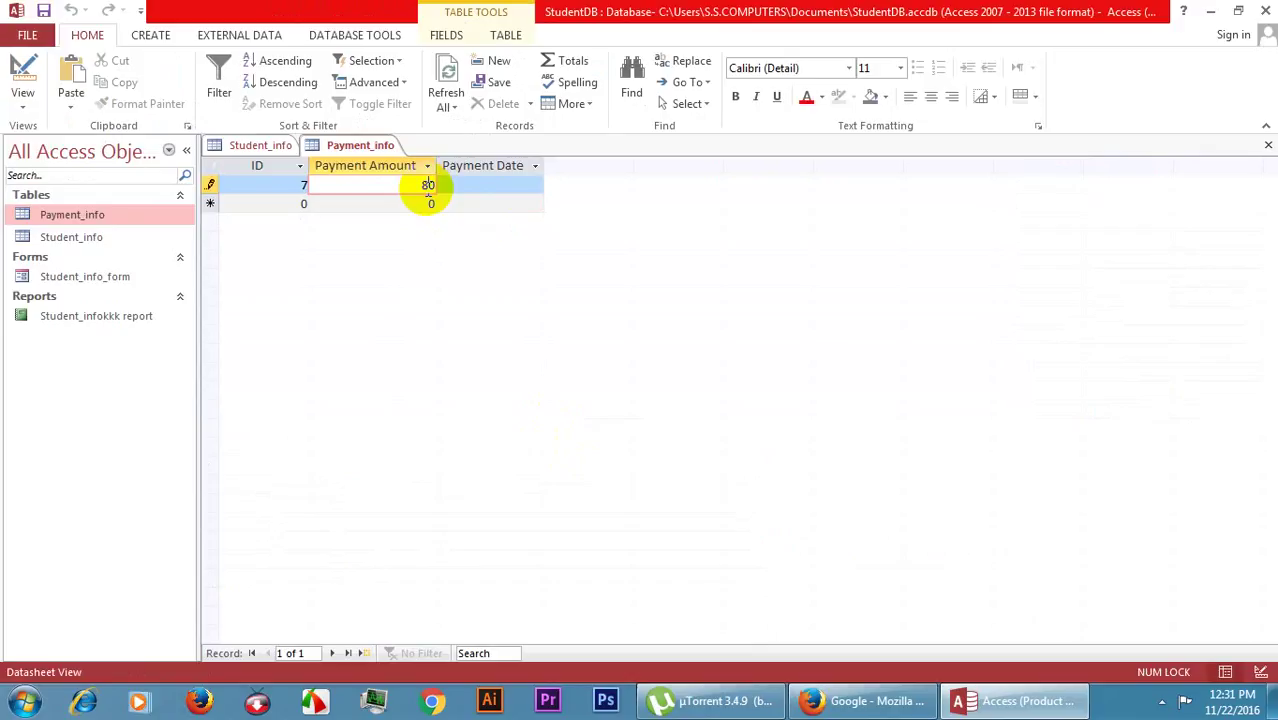
type("8000")
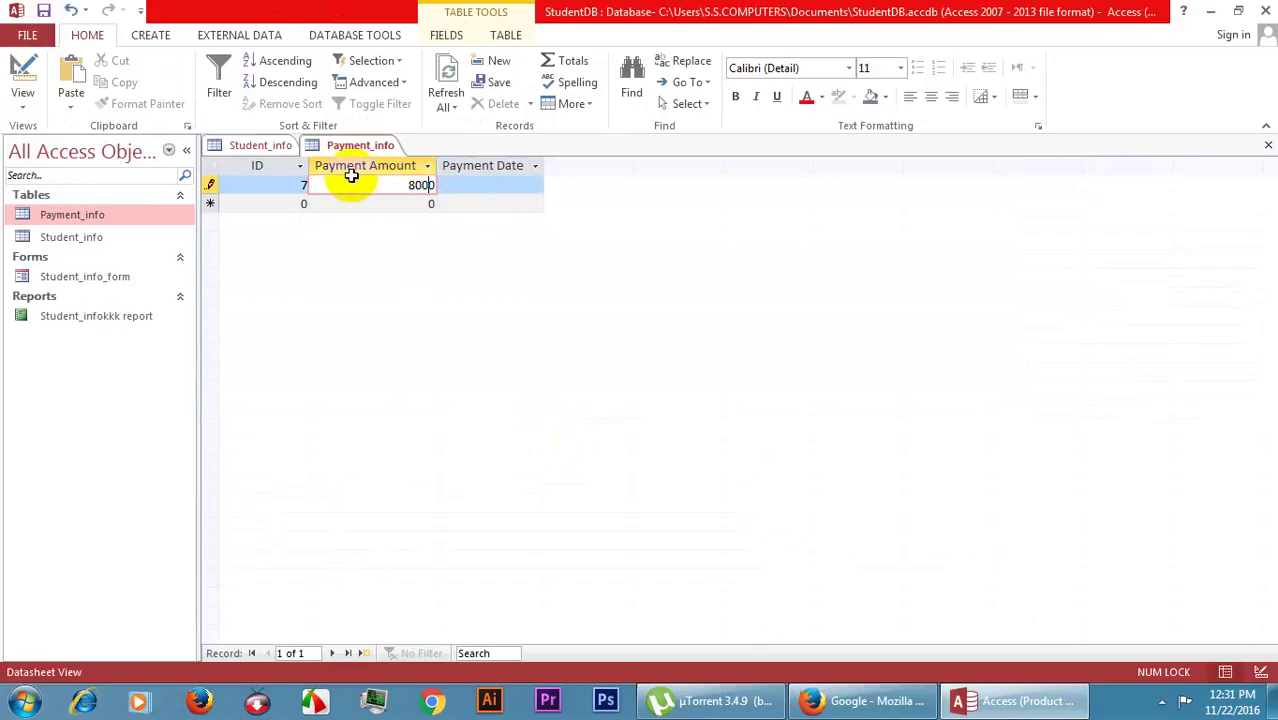
left_click(476, 185)
left_click(553, 186)
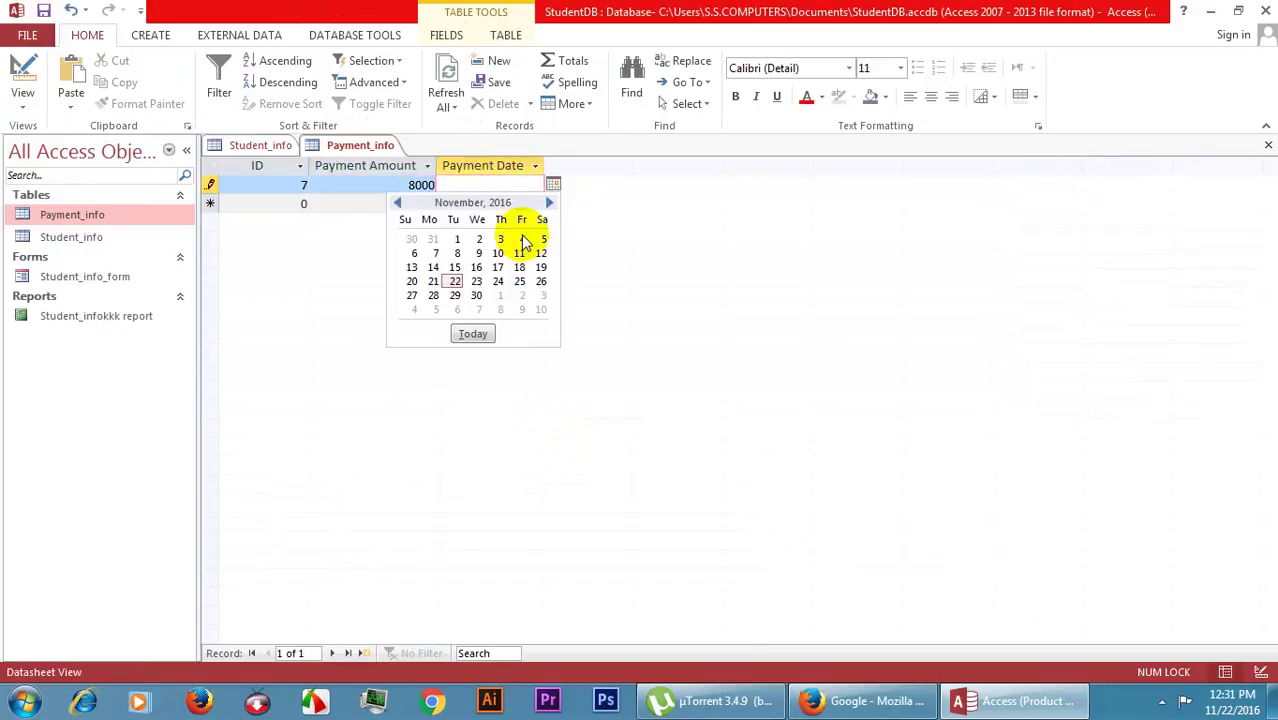
left_click(476, 252)
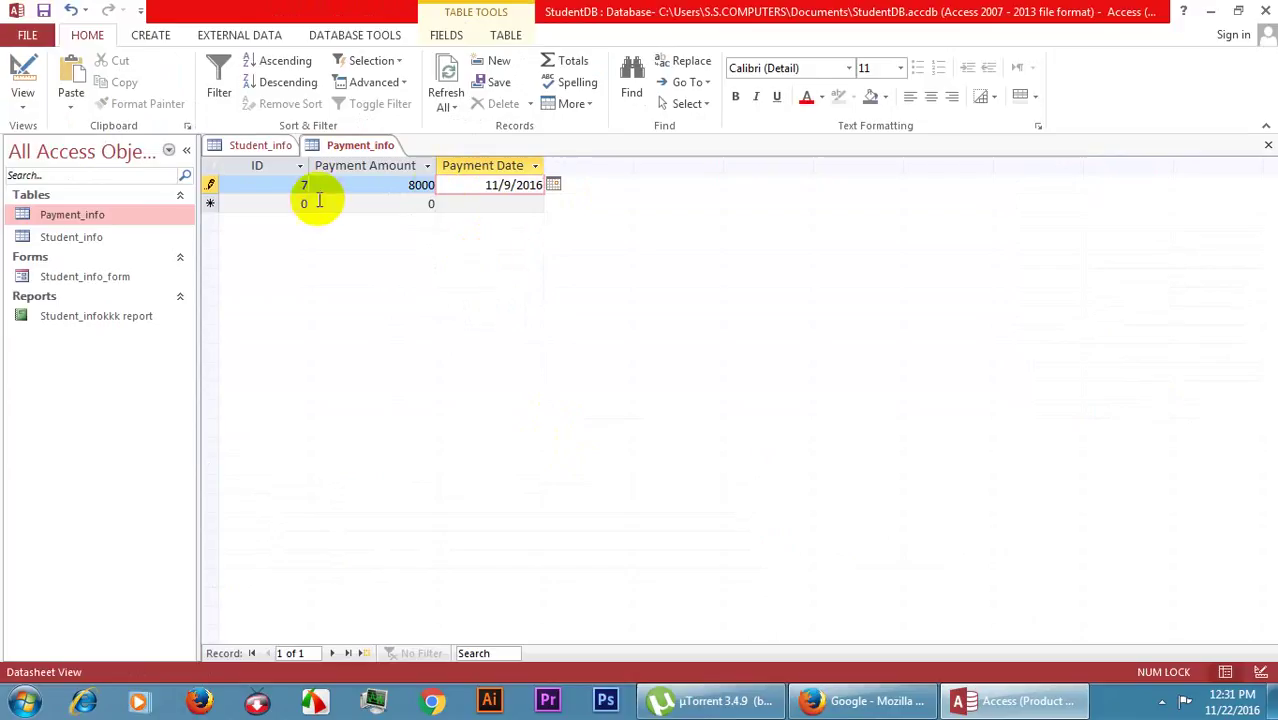
Step: Look up the second student's ID in Student_info and enter 9 as the ID of a new Payment_info record
left_click(257, 145)
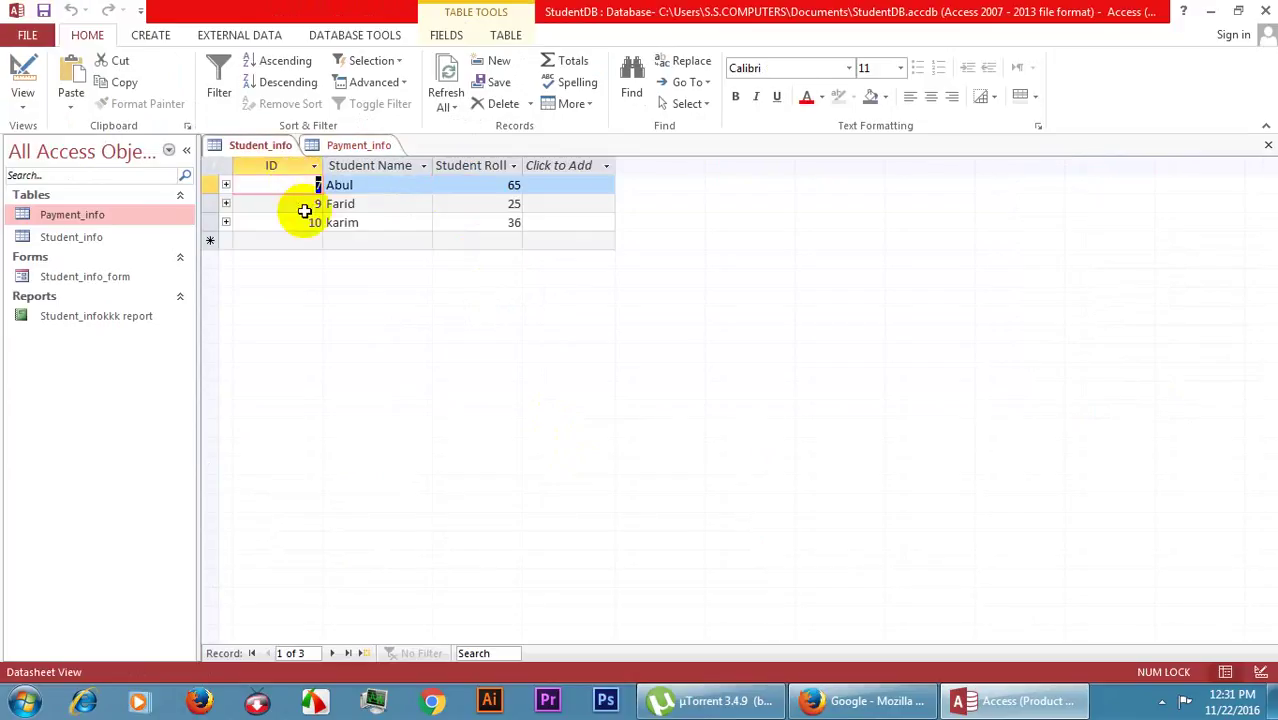
left_click(368, 145)
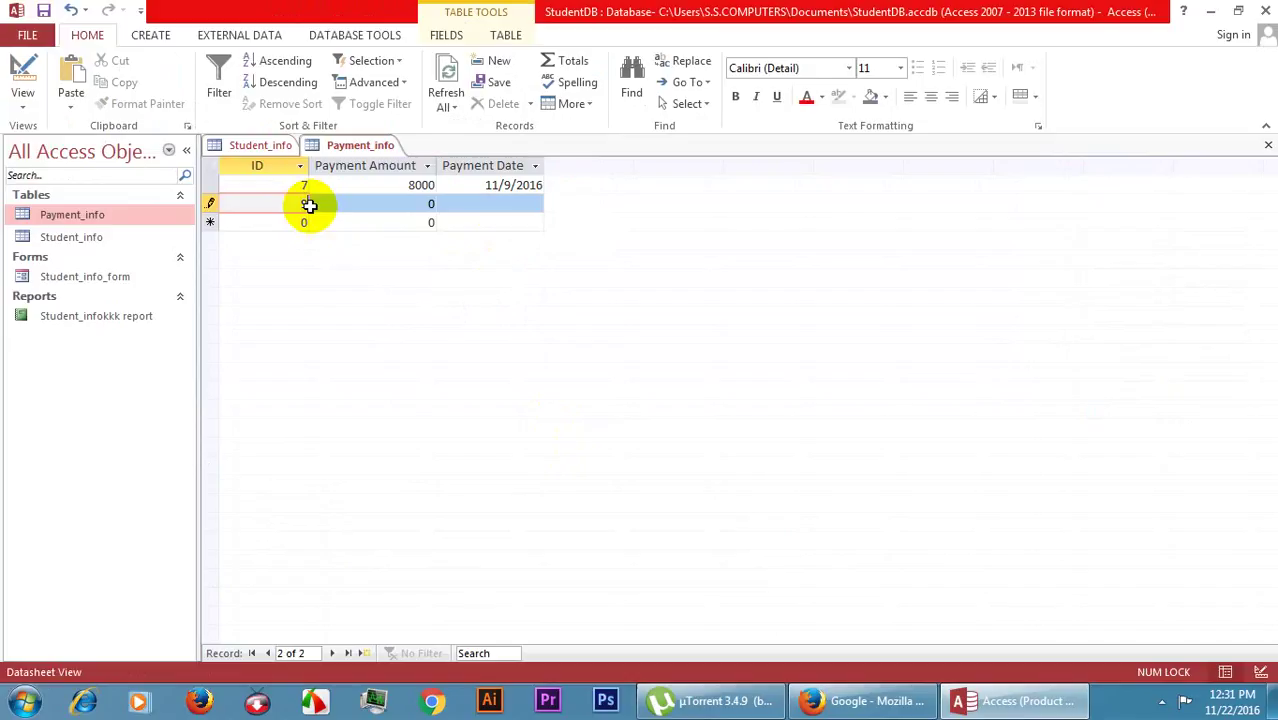
left_click(225, 145)
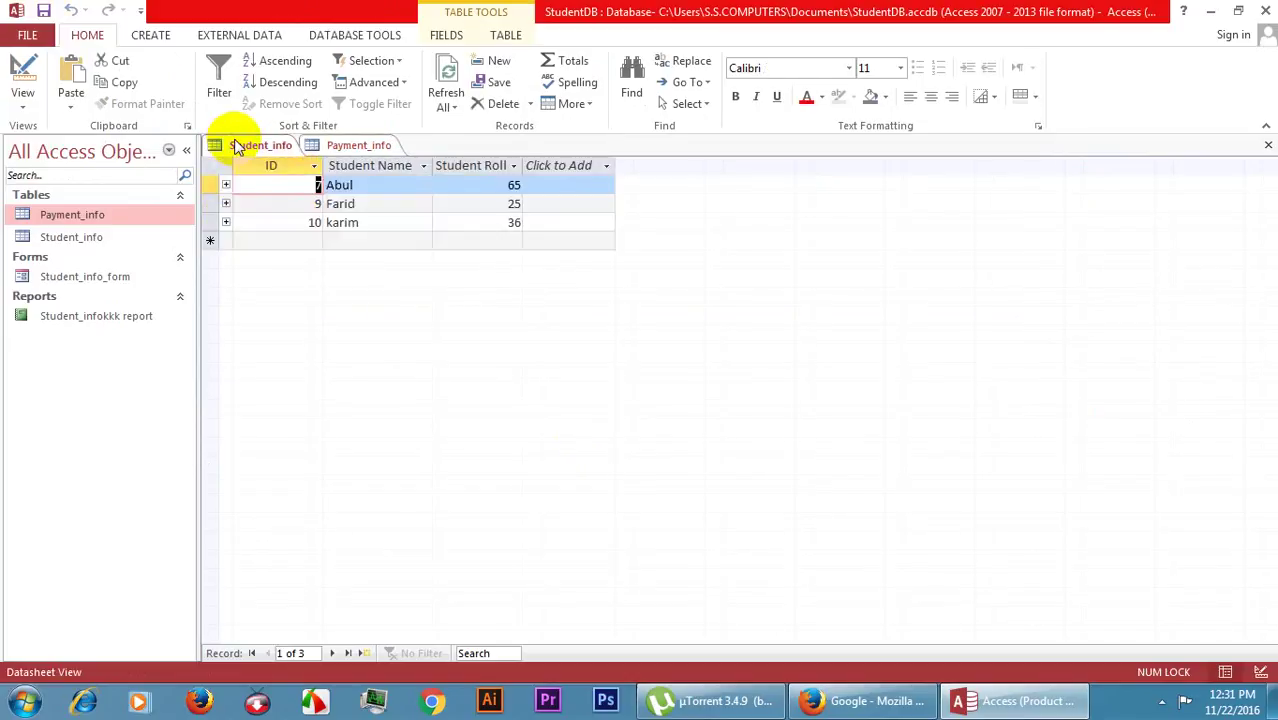
left_click(330, 145)
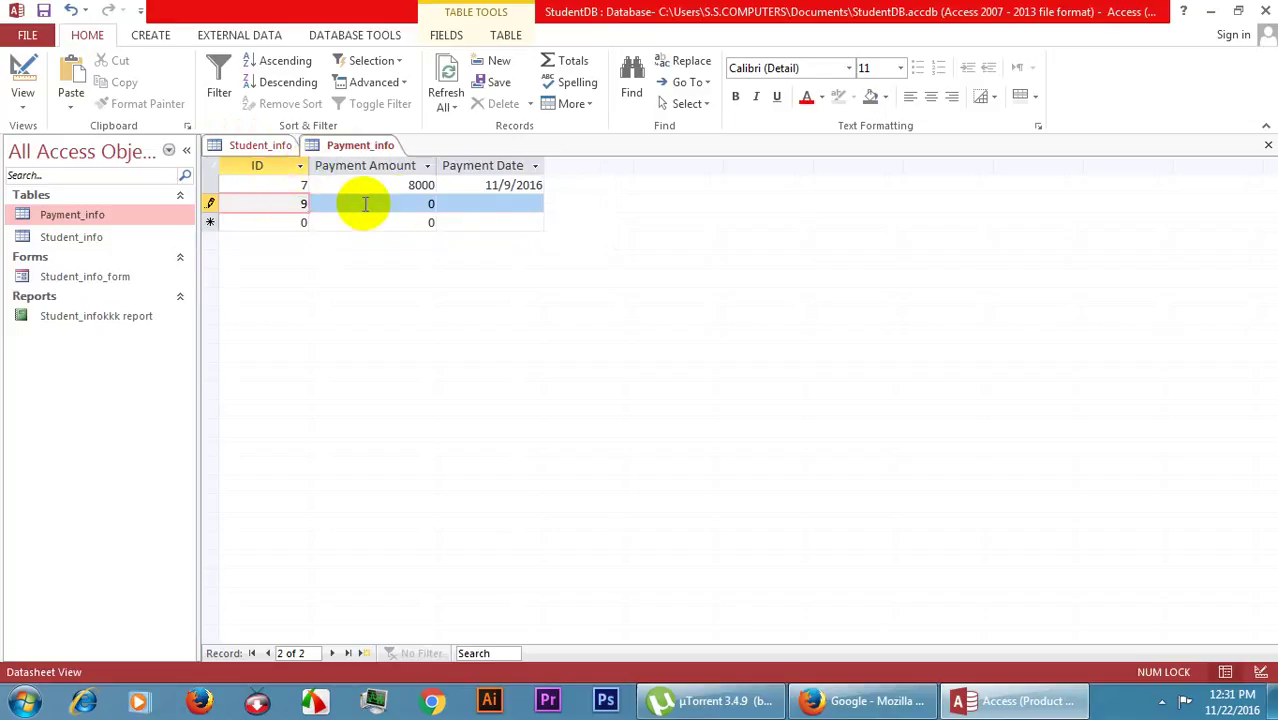
Step: Set the payment amount of the ID 9 record to 10000 and its payment date to 11/12/2016
double_click(430, 203)
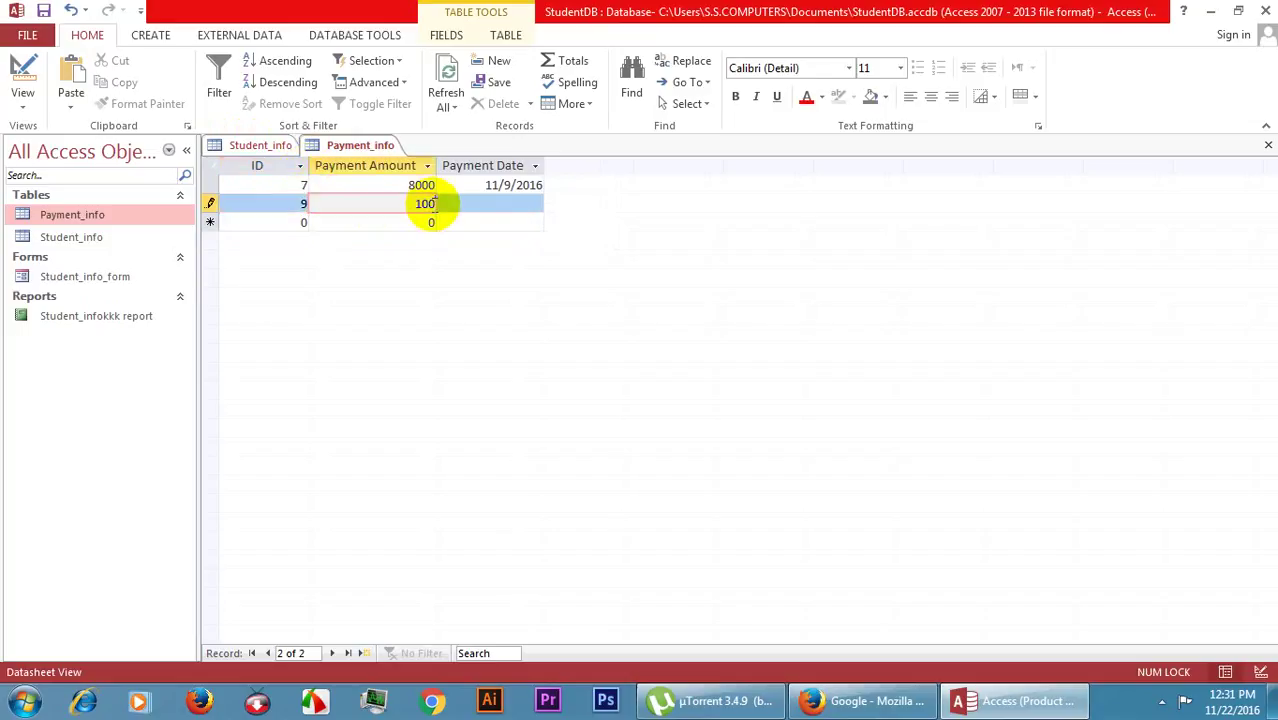
left_click(491, 203)
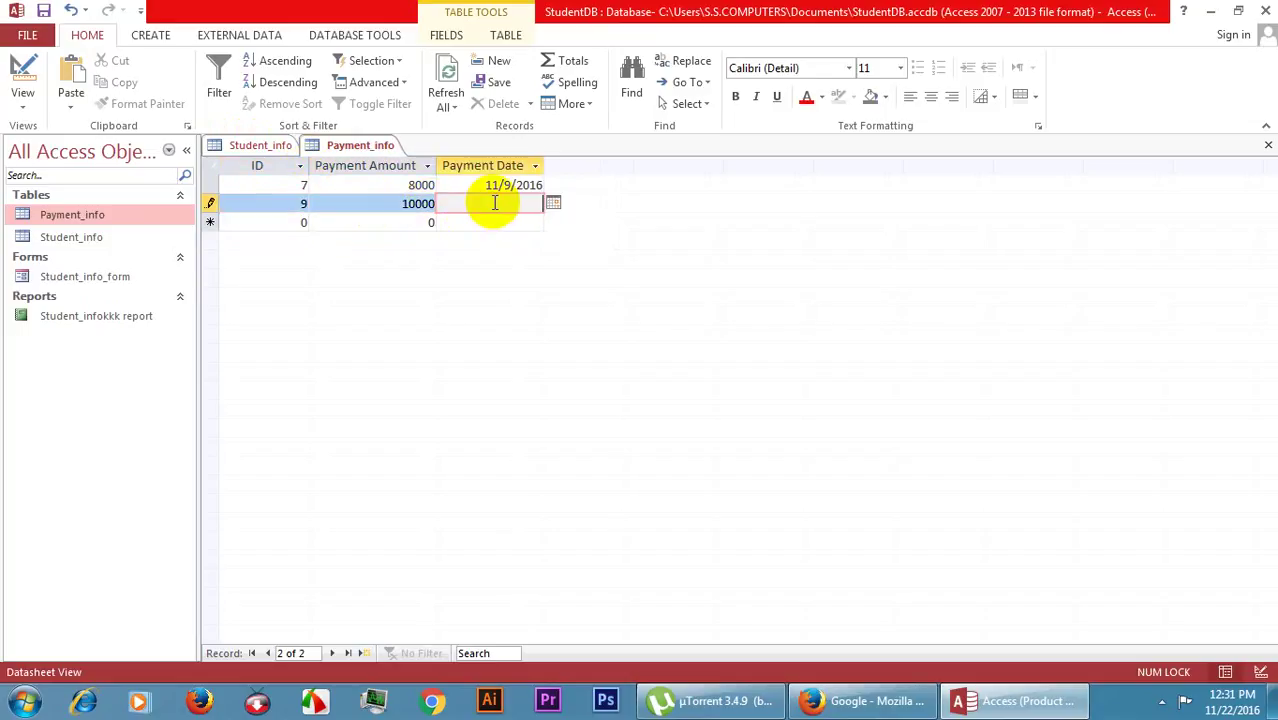
left_click(553, 203)
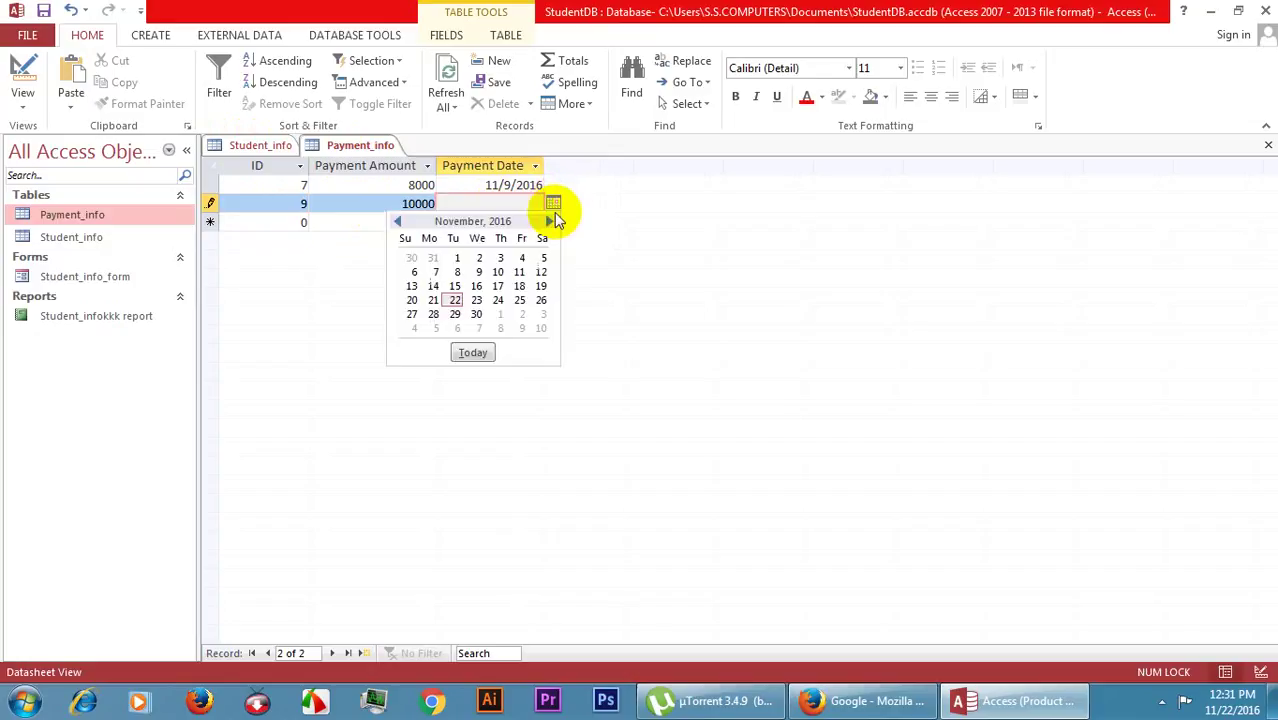
left_click(541, 272)
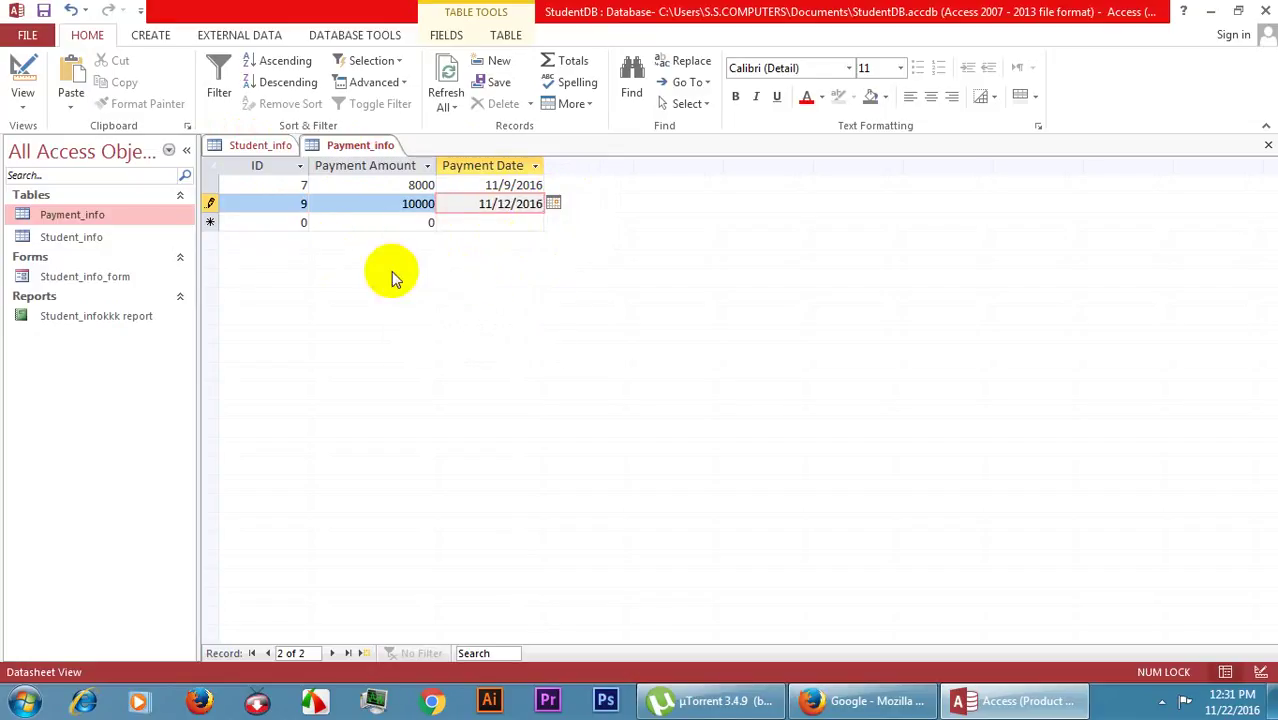
left_click(530, 184)
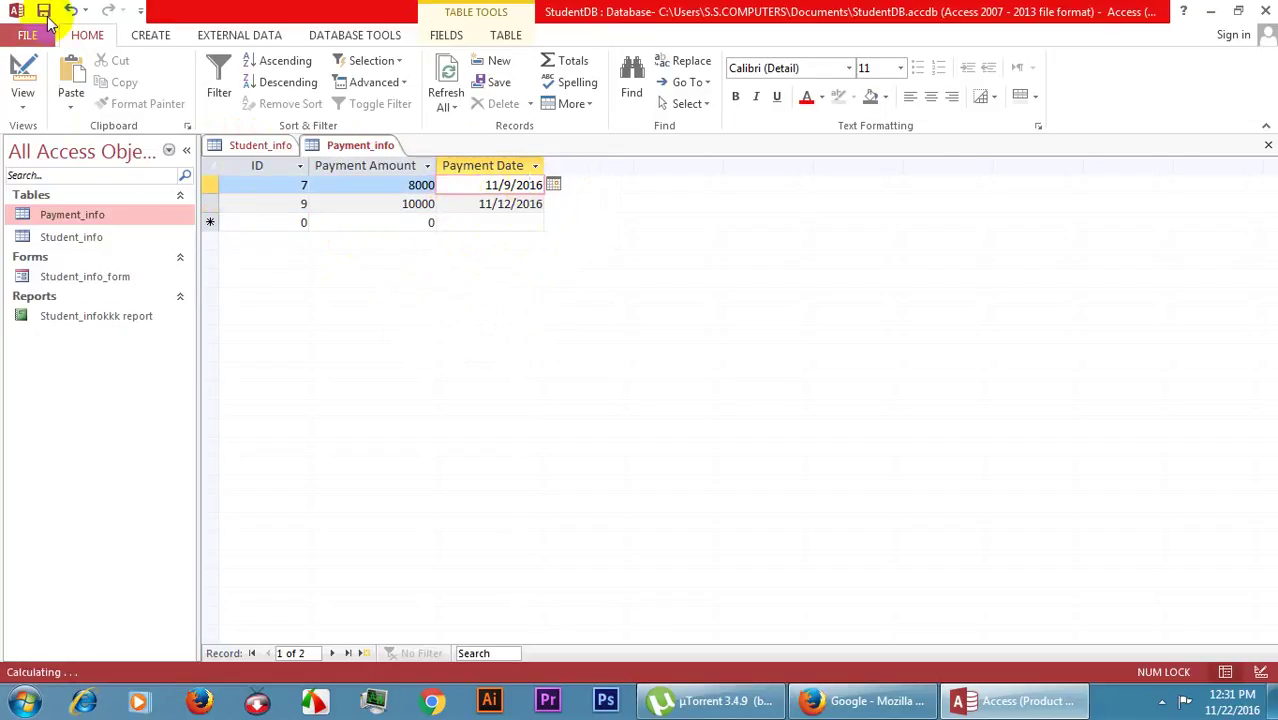
Step: Compare the fields and records of the Student_info and Payment_info tables
left_click(258, 145)
left_click(80, 238)
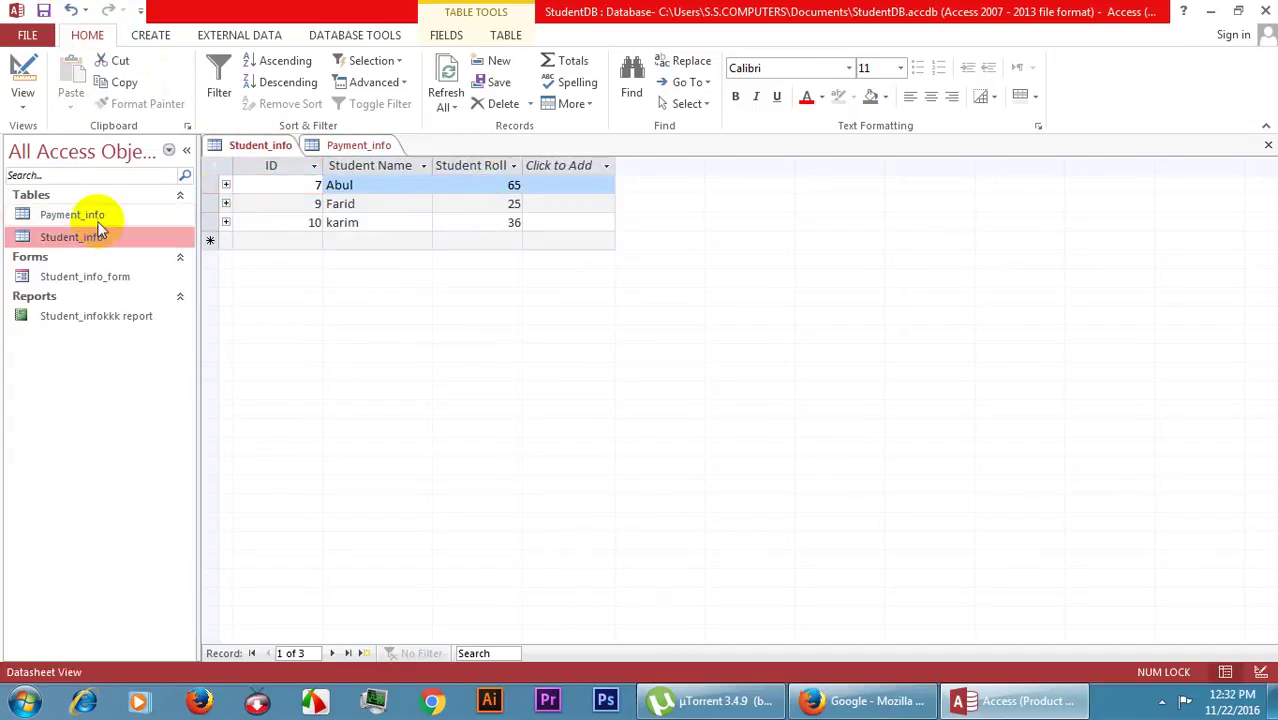
left_click(100, 218)
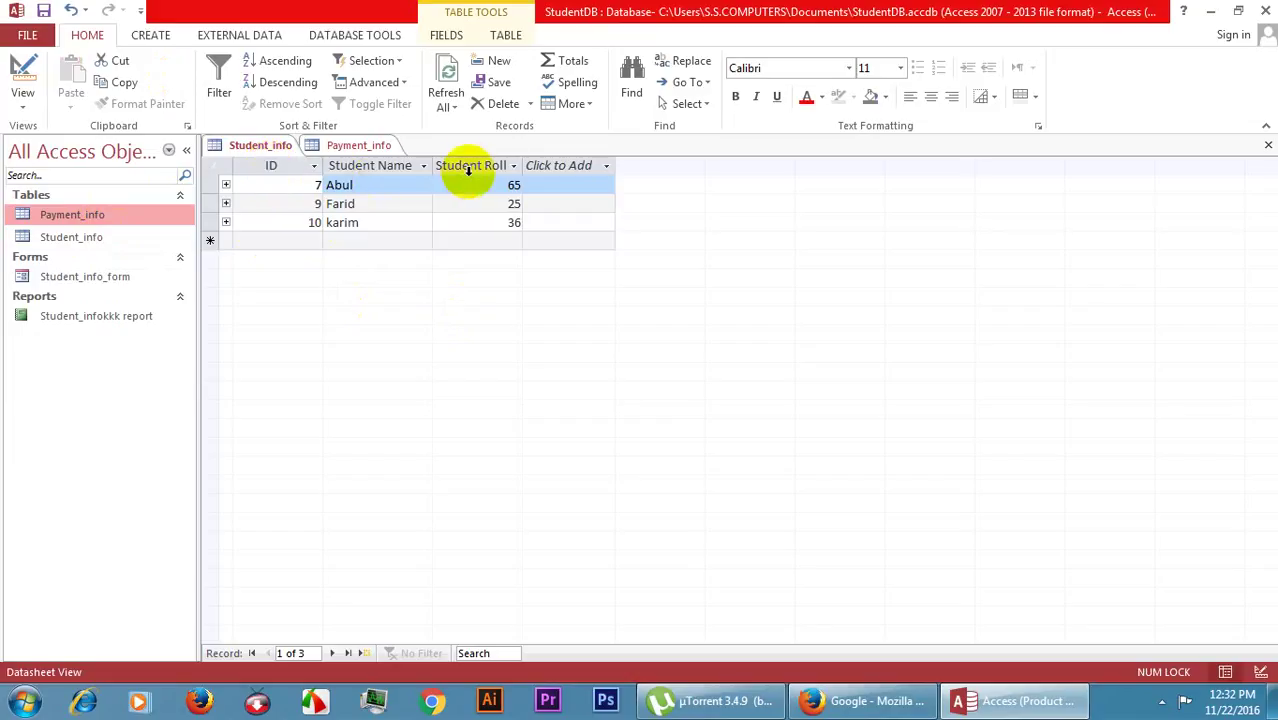
left_click(356, 145)
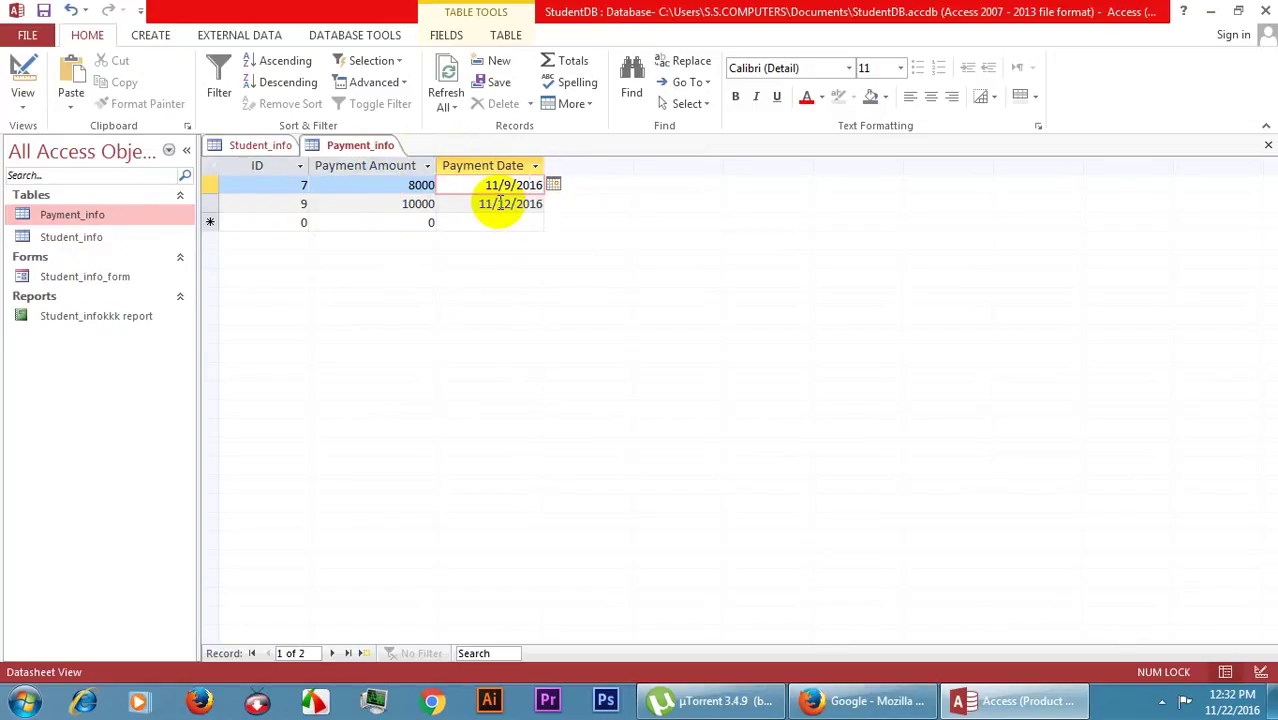
left_click(113, 243)
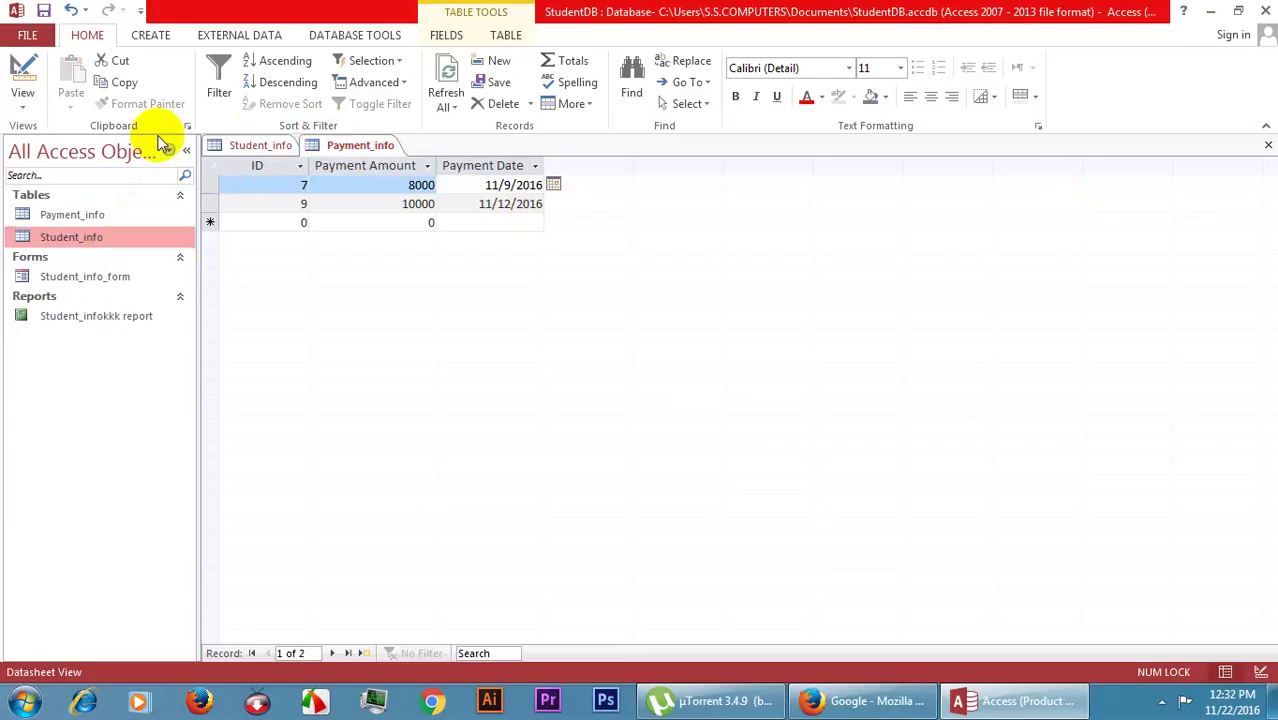
Step: Close the open Payment_info and Student_info tables
right_click(352, 152)
left_click(388, 181)
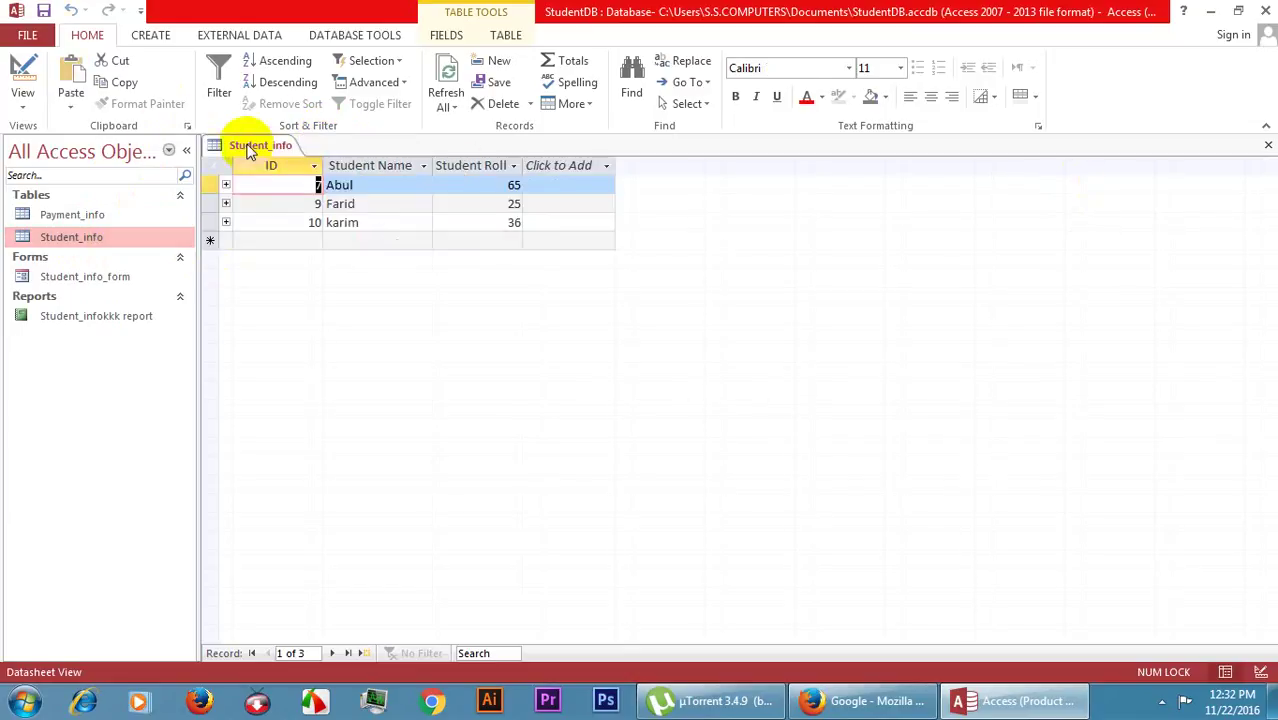
right_click(252, 145)
left_click(287, 179)
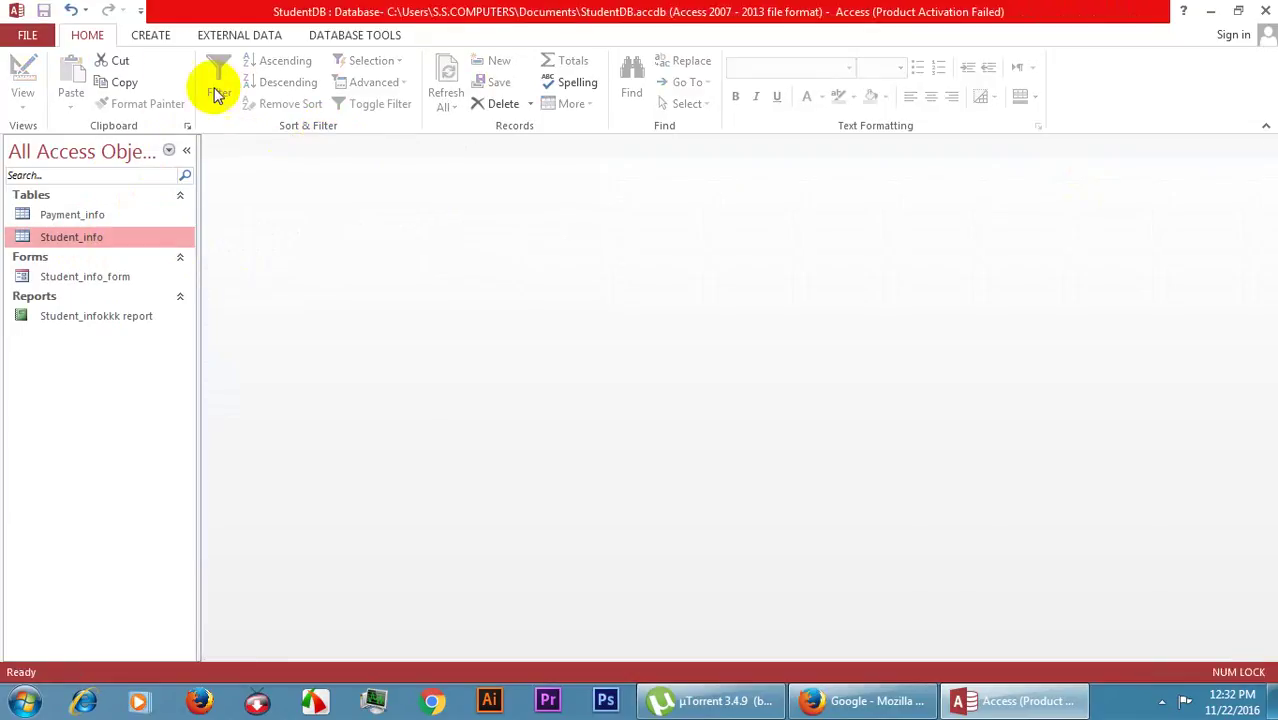
Step: Create a new query in design view and add the Student_info and Payment_info tables to it
left_click(158, 33)
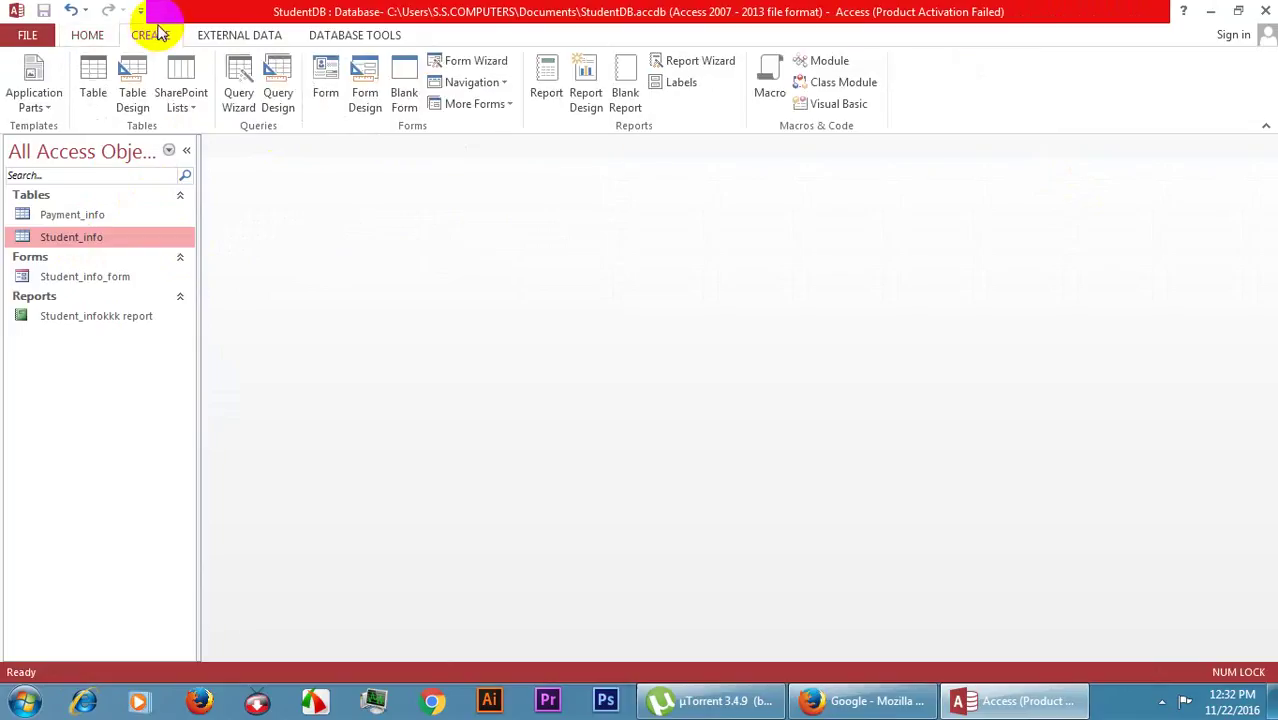
left_click(279, 99)
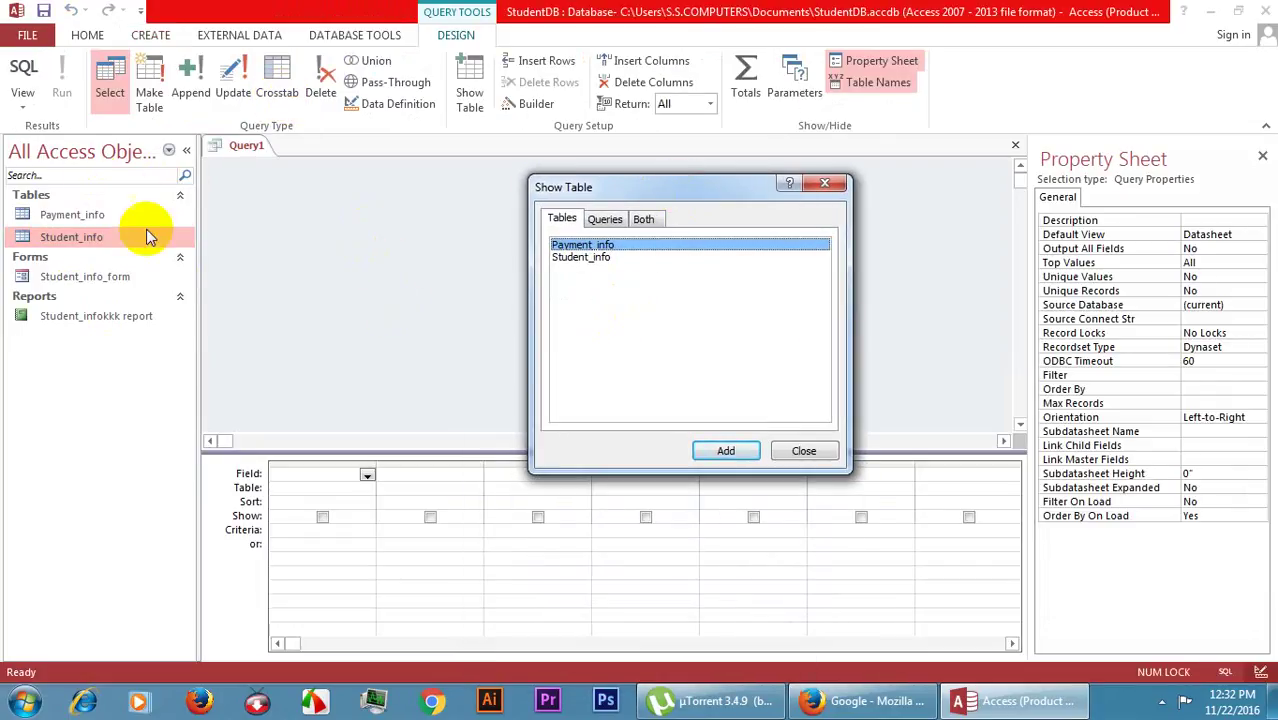
left_click(604, 259)
left_click(604, 247)
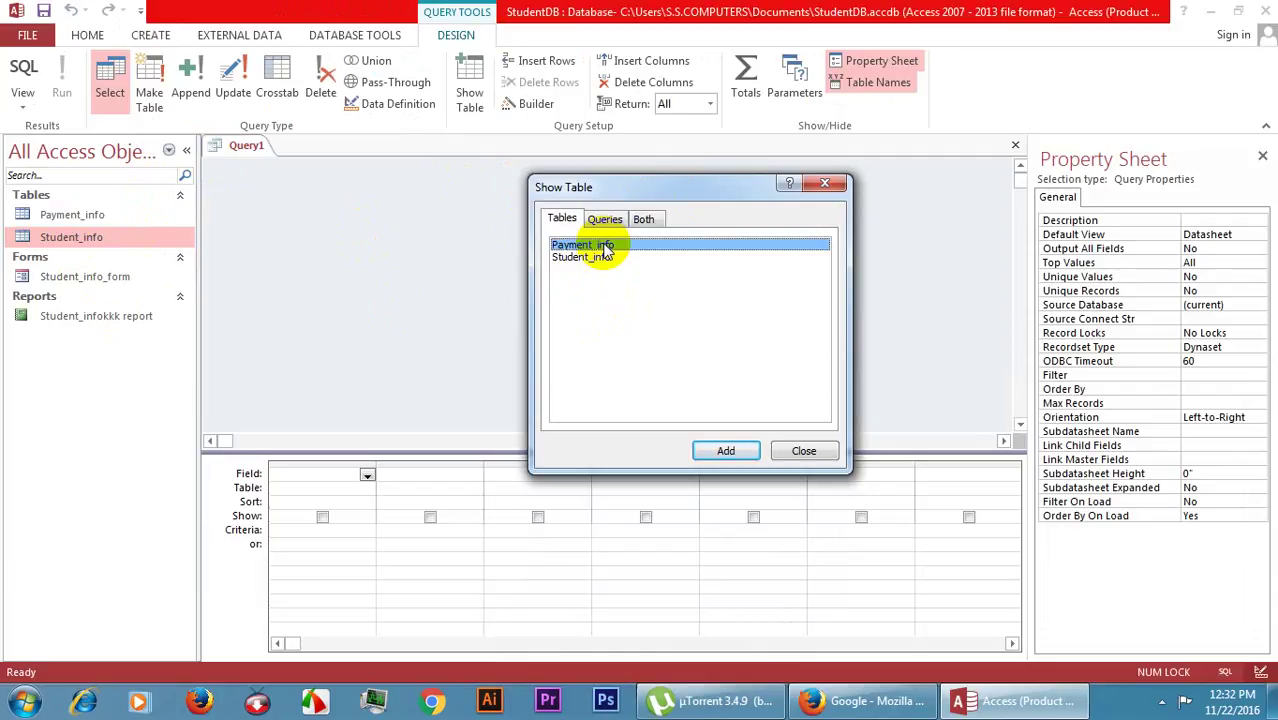
left_click(602, 258)
left_click(603, 247)
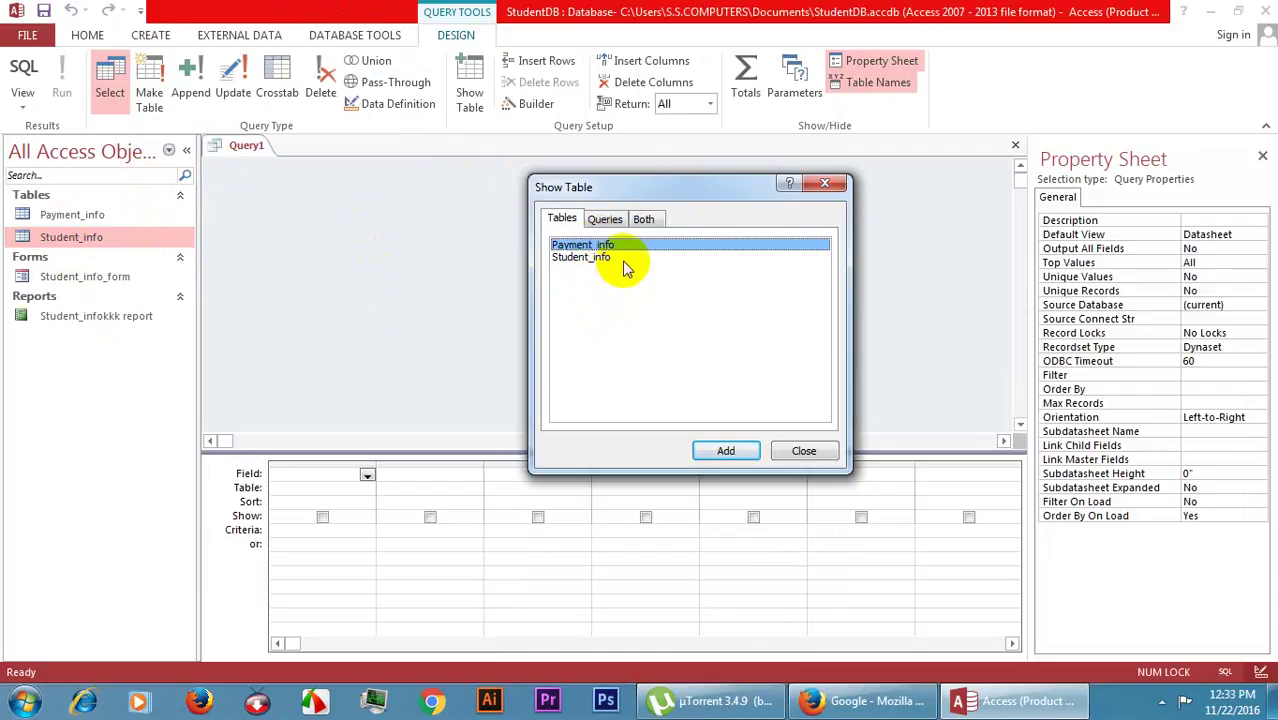
left_click(585, 258)
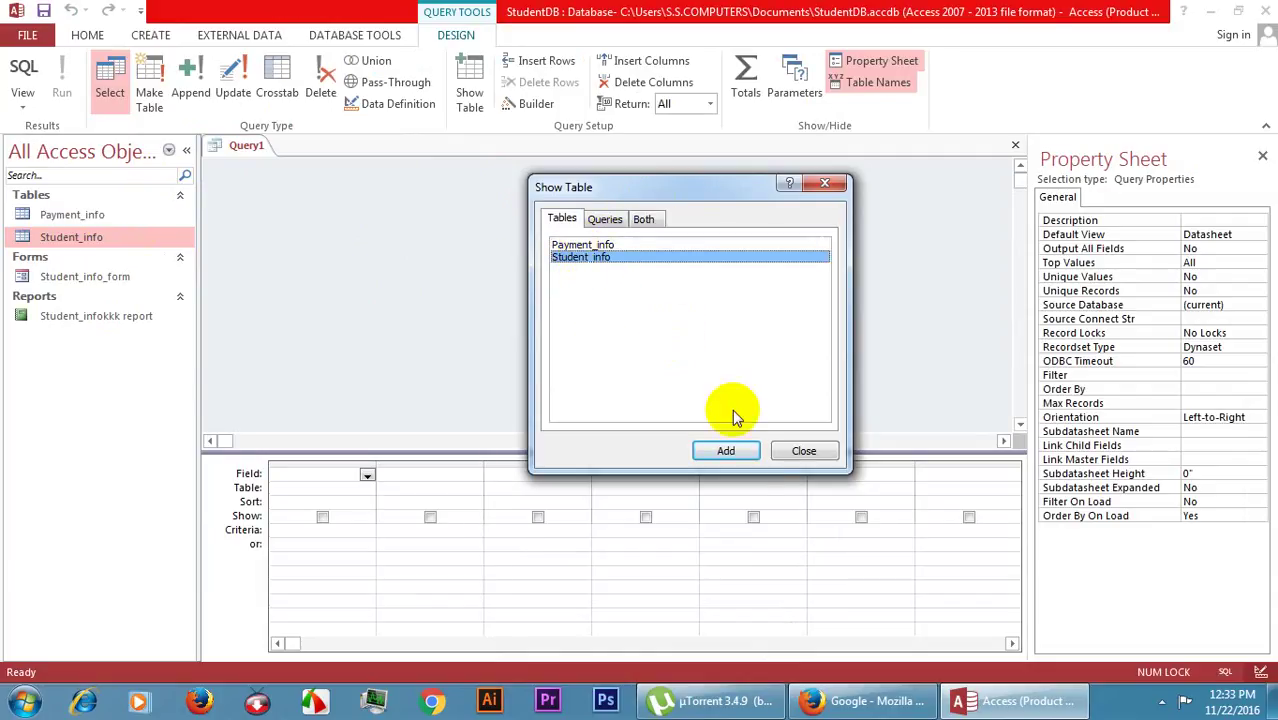
left_click(728, 450)
left_click(585, 245)
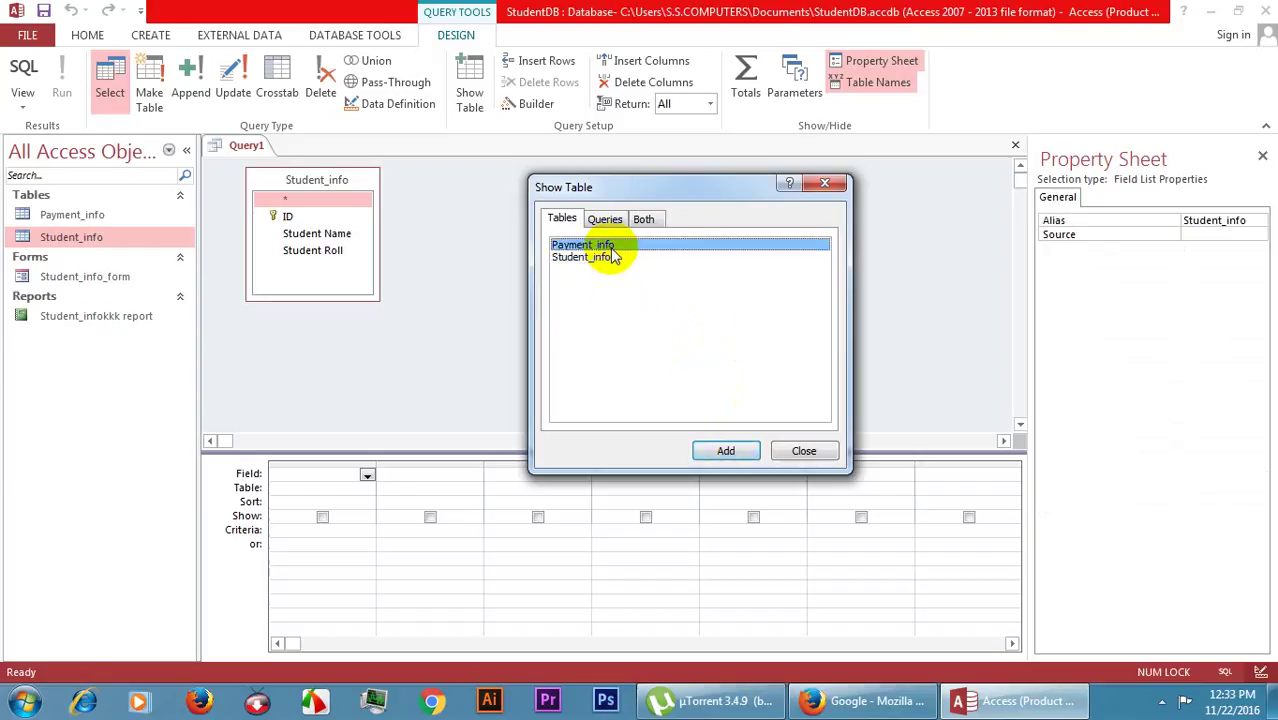
left_click(724, 450)
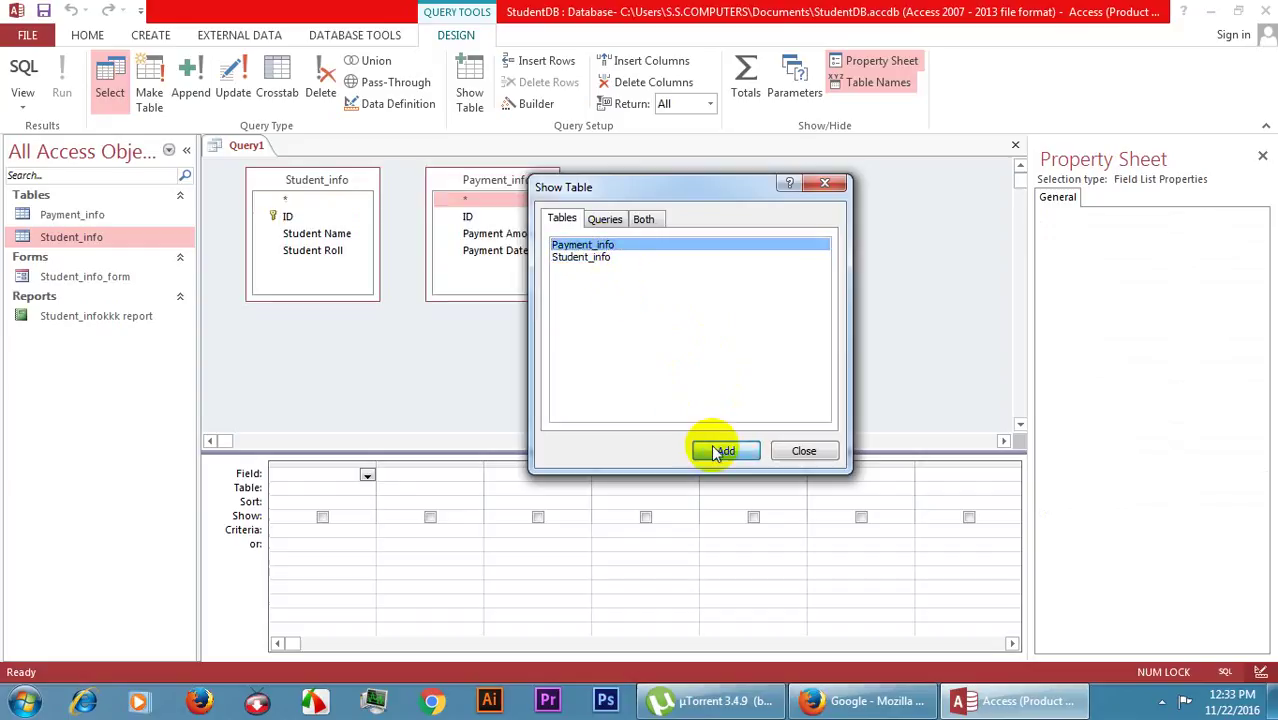
left_click(801, 452)
Step: Move the Payment_info table box away from Student_info so the relationship line between their ID fields is clearly visible
left_click_drag(474, 181, 578, 186)
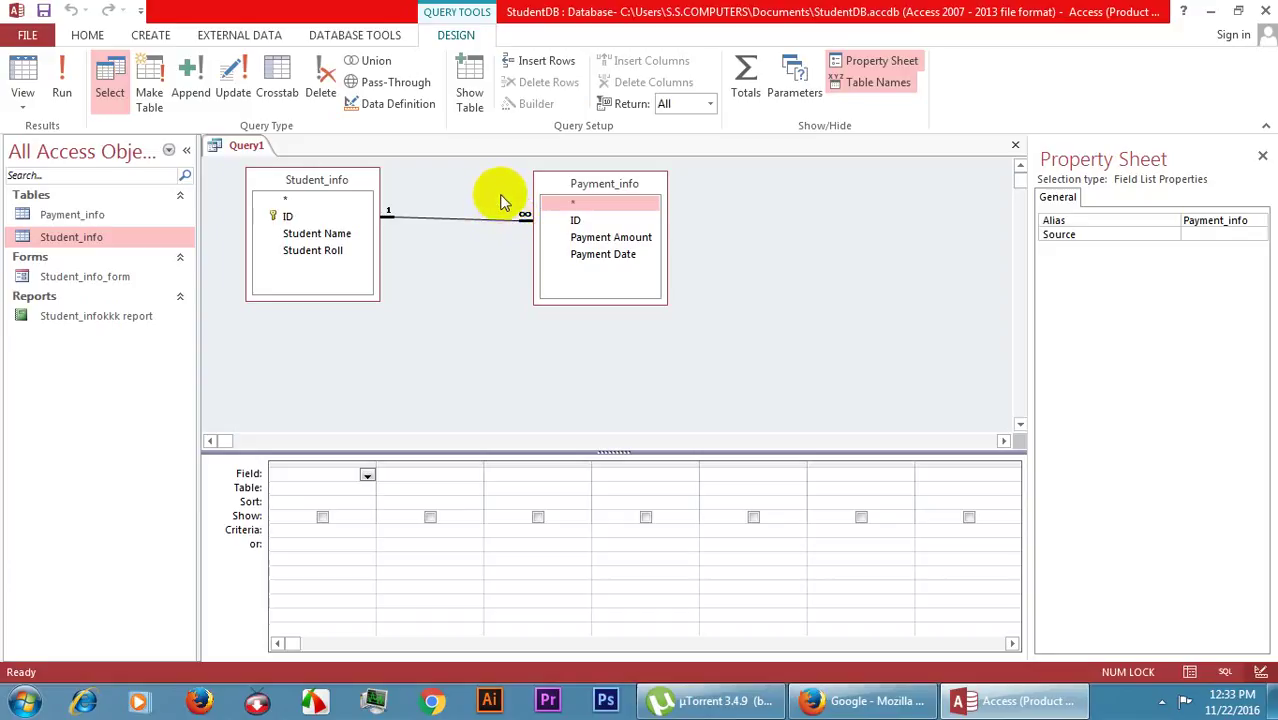
left_click(556, 189)
left_click_drag(556, 189, 514, 187)
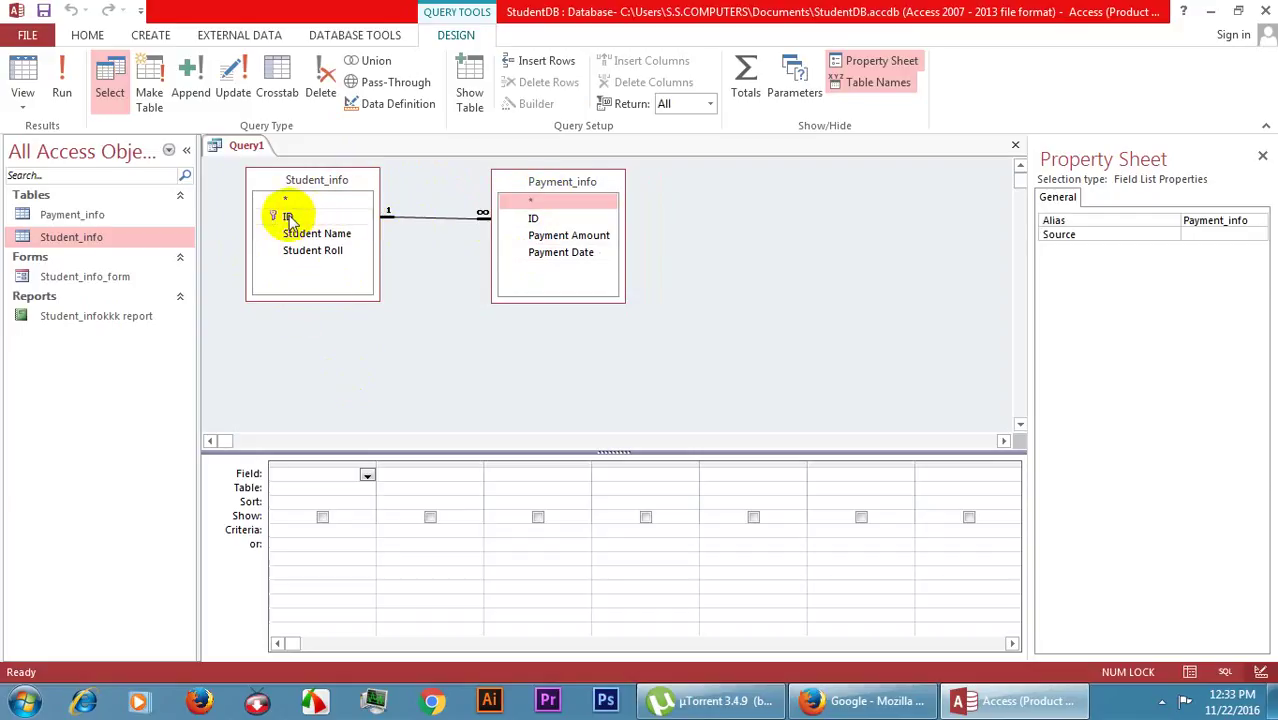
Step: Add the ID, Student Name and Student Roll fields of Student_info as the first three query columns
left_click(322, 474)
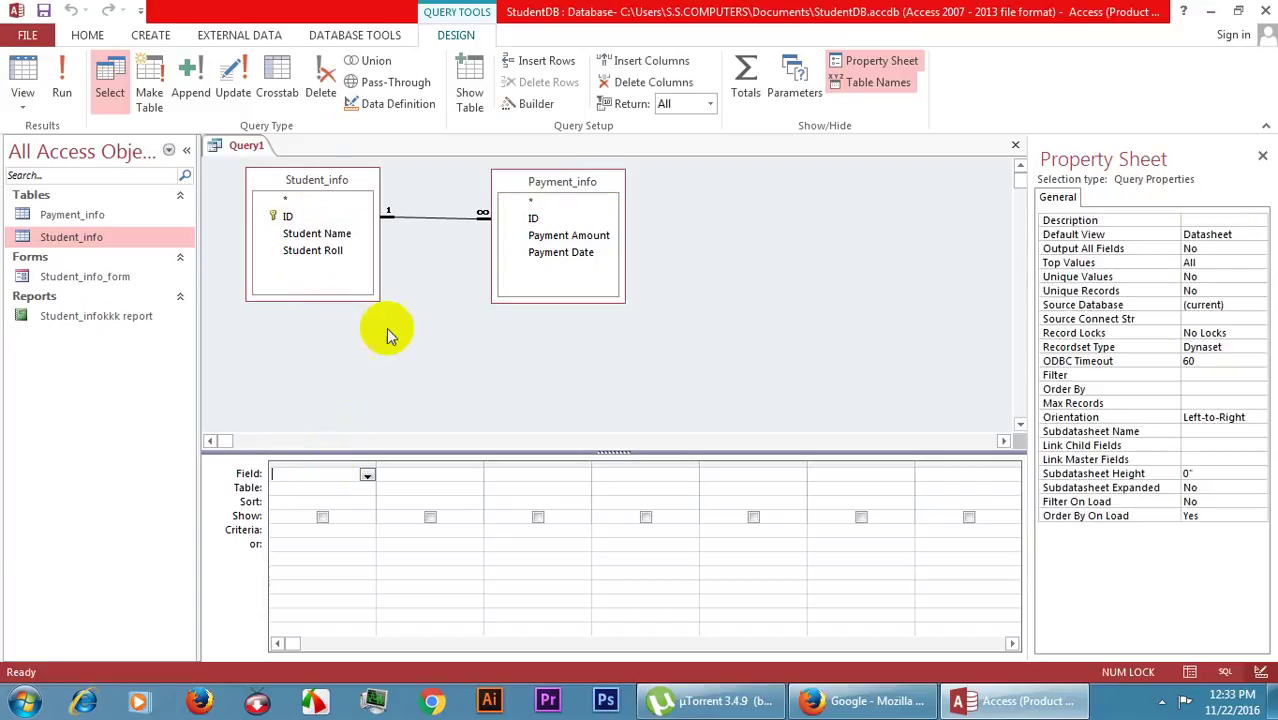
left_click(292, 217)
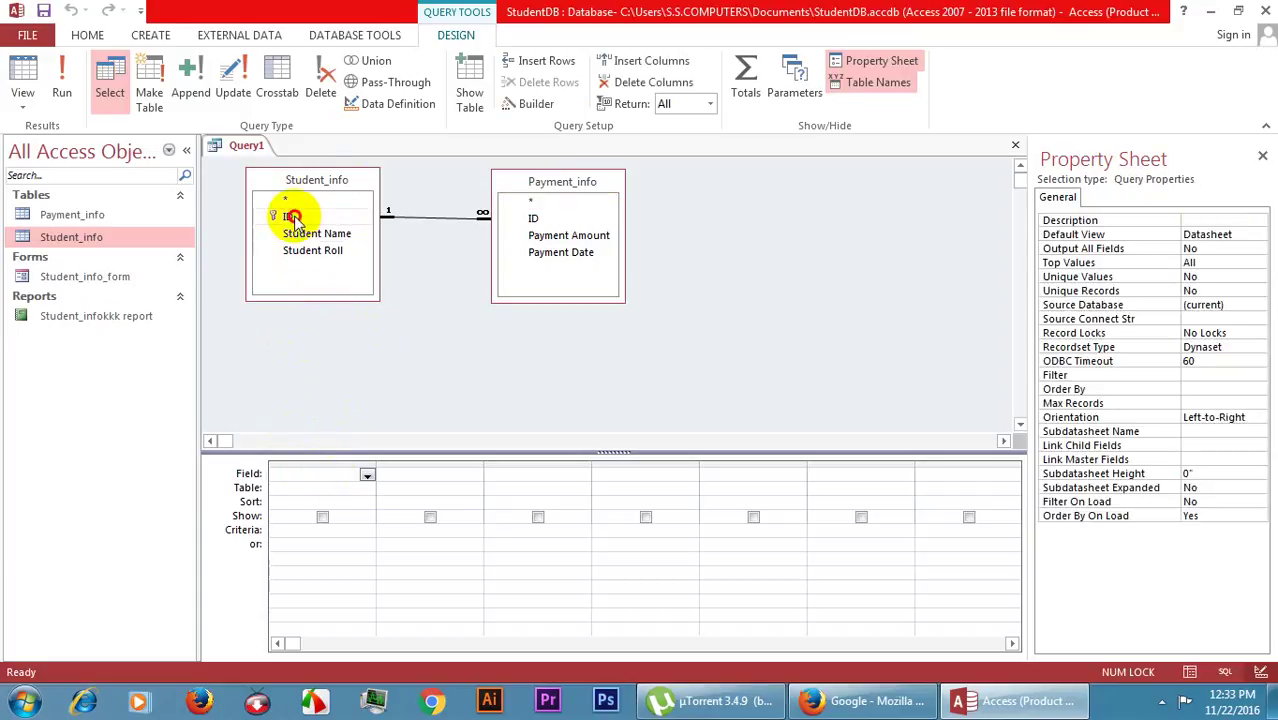
double_click(292, 217)
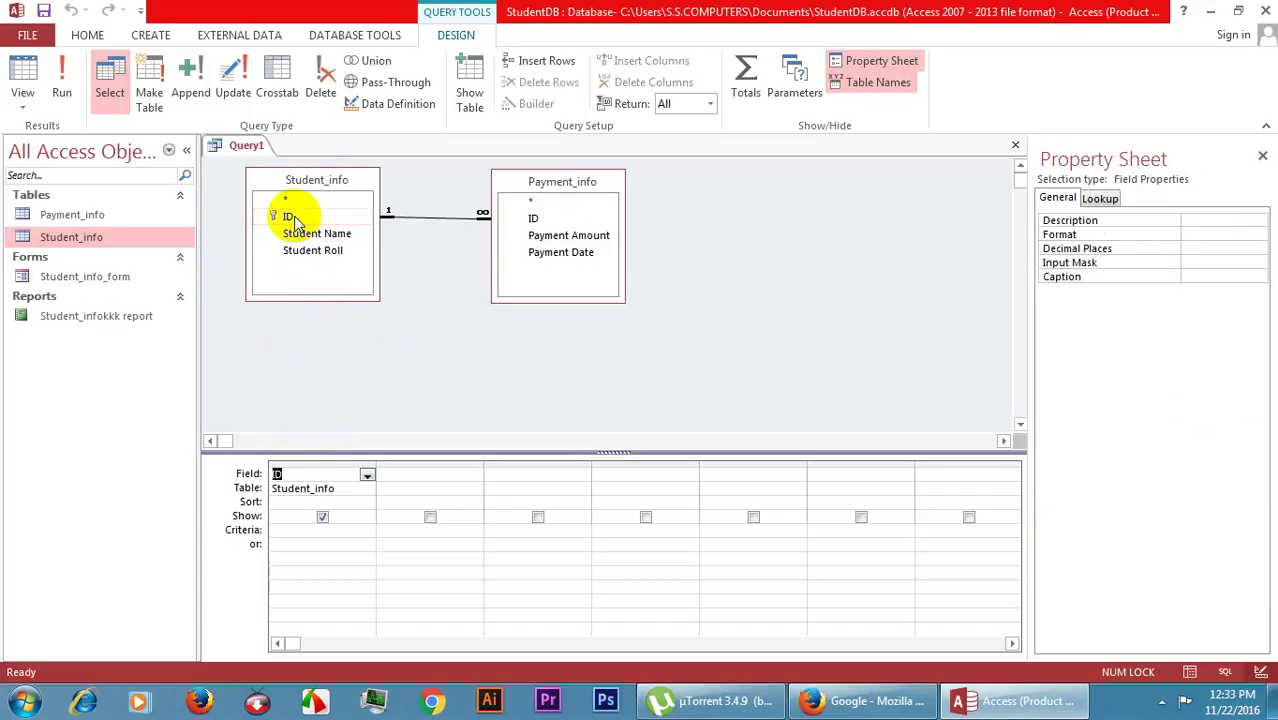
left_click(424, 474)
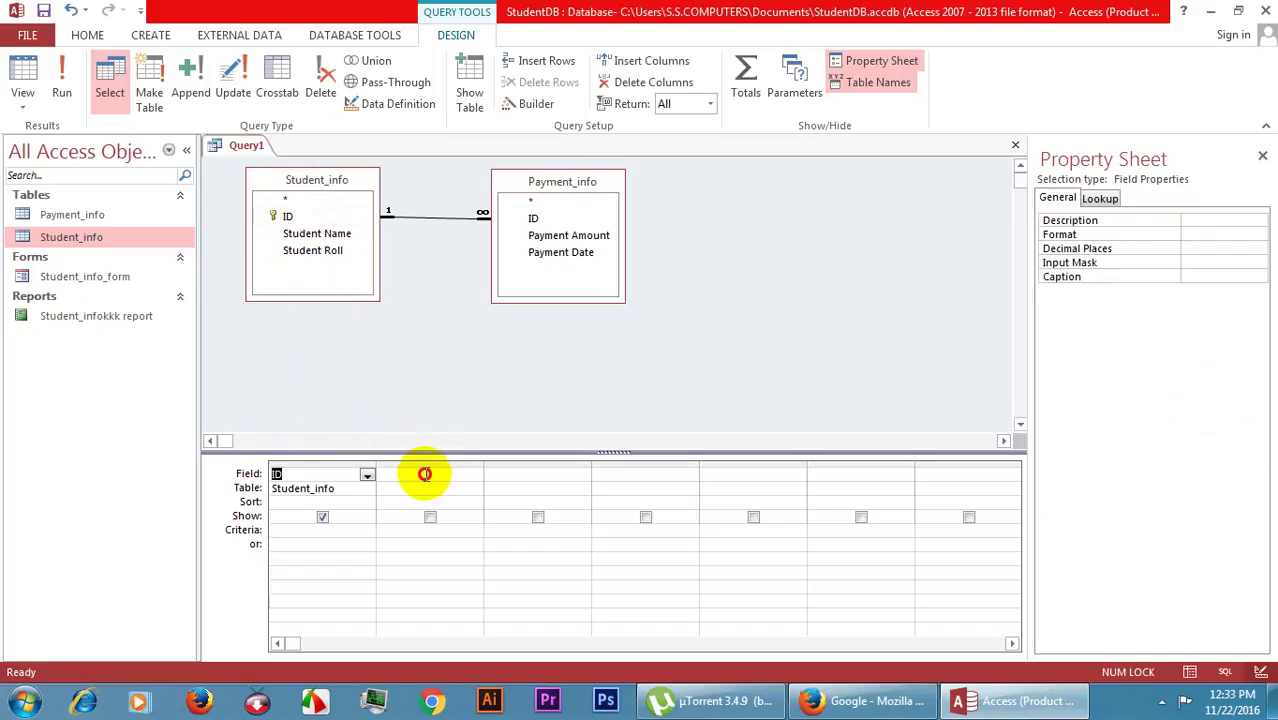
double_click(320, 238)
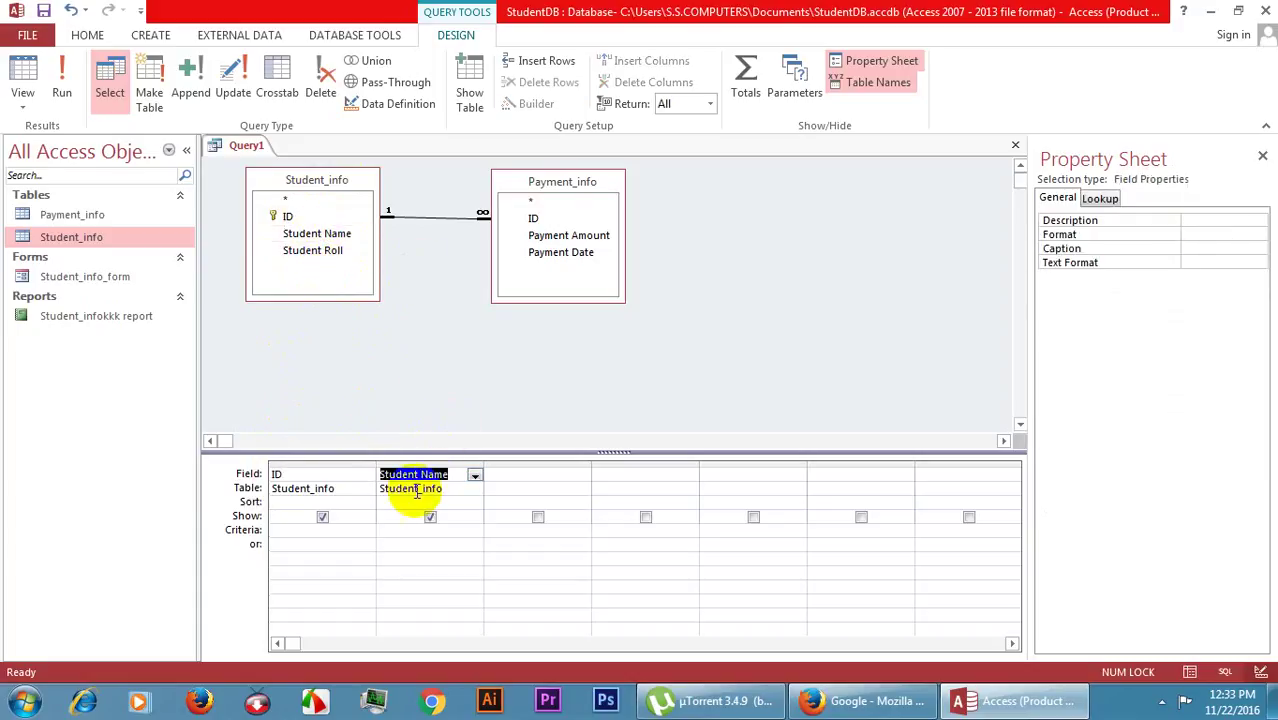
left_click(327, 251)
left_click(537, 476)
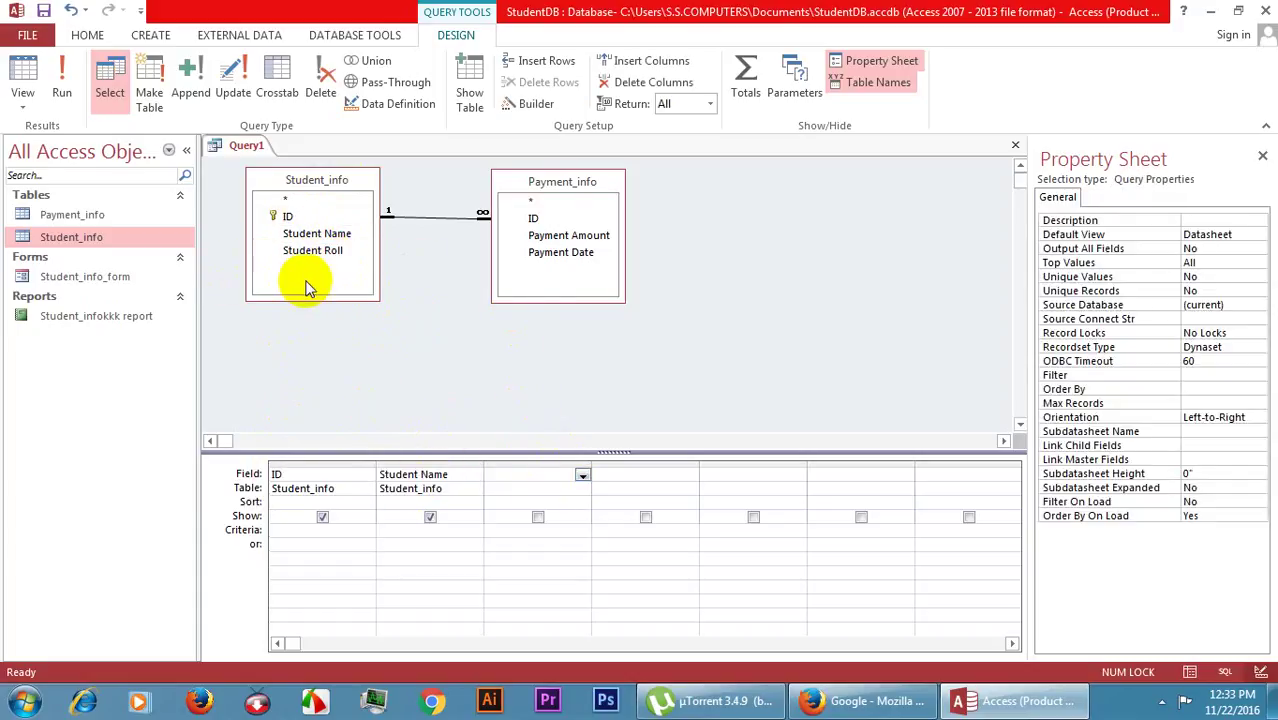
double_click(342, 251)
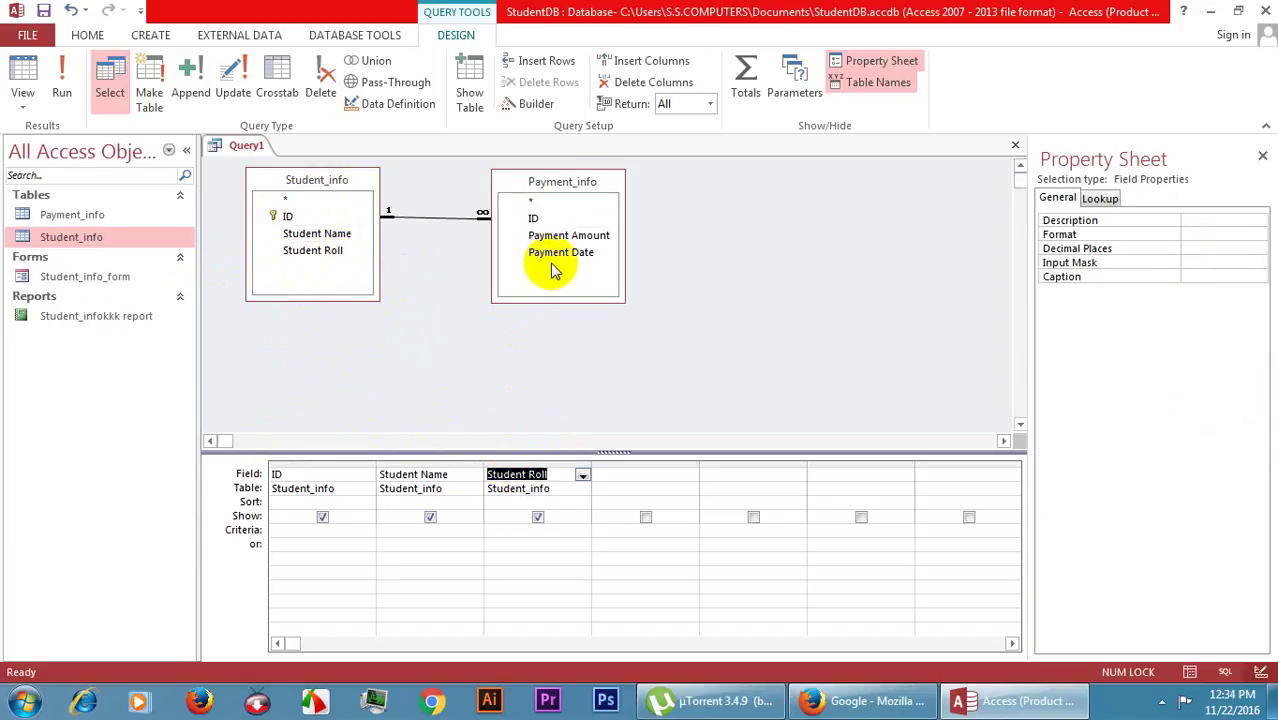
Step: Add the Payment Amount and Payment Date fields of Payment_info as the fourth and fifth query columns
left_click(650, 473)
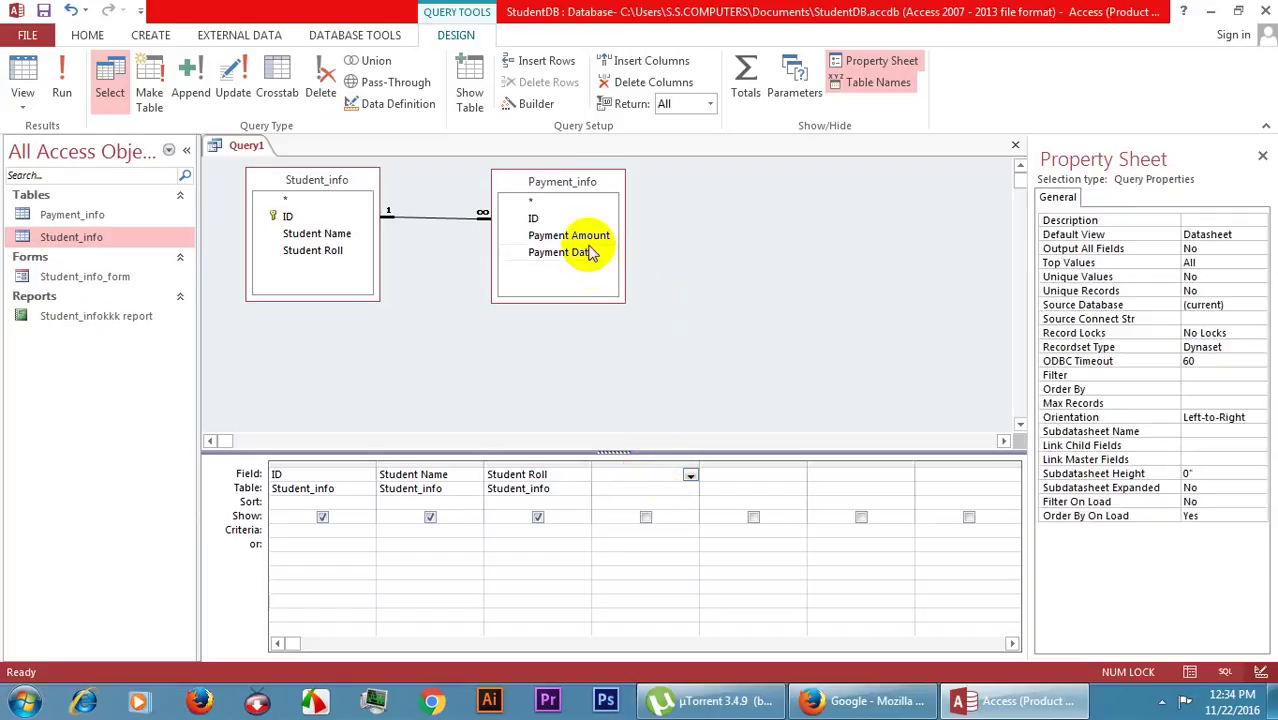
left_click_drag(572, 235, 630, 474)
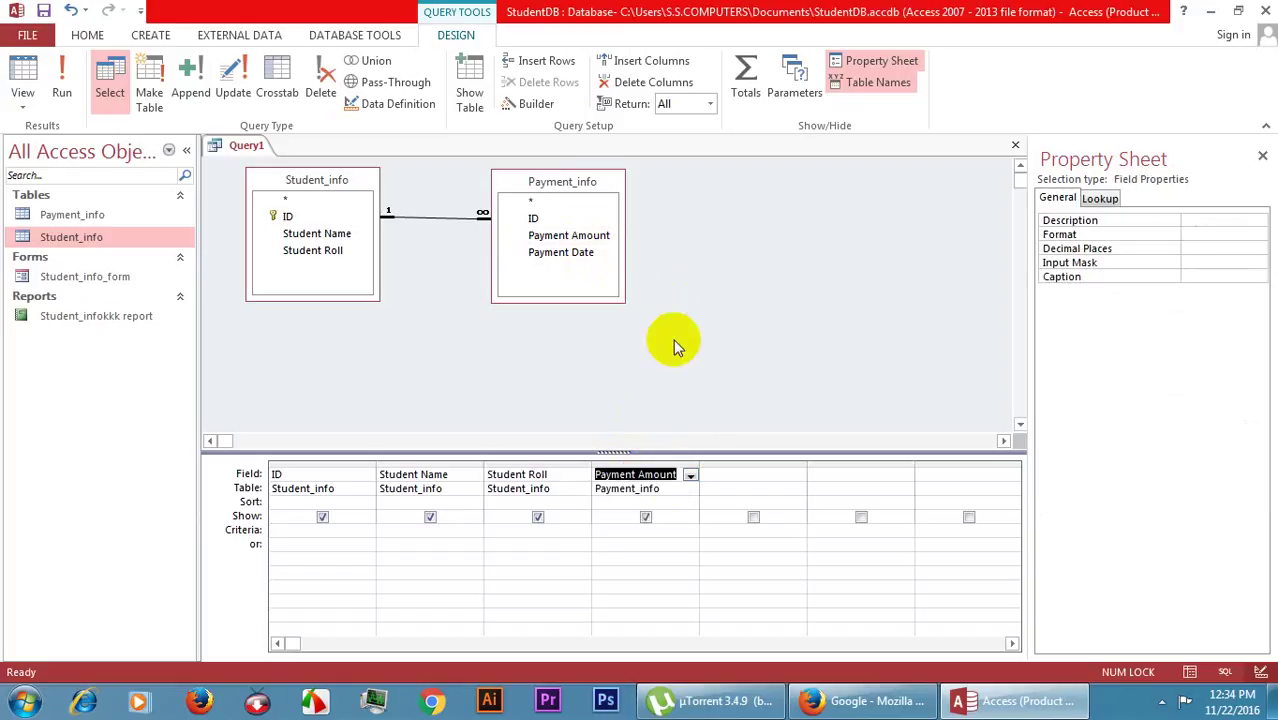
left_click(725, 473)
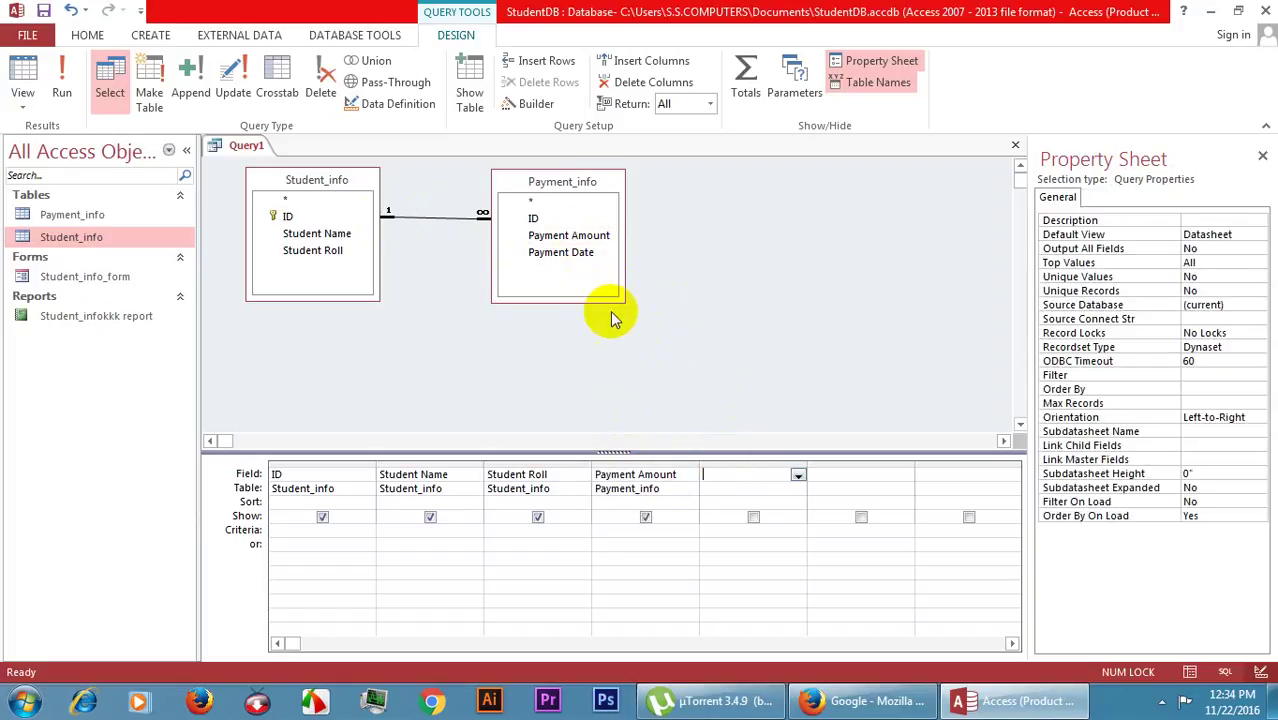
left_click_drag(562, 252, 750, 474)
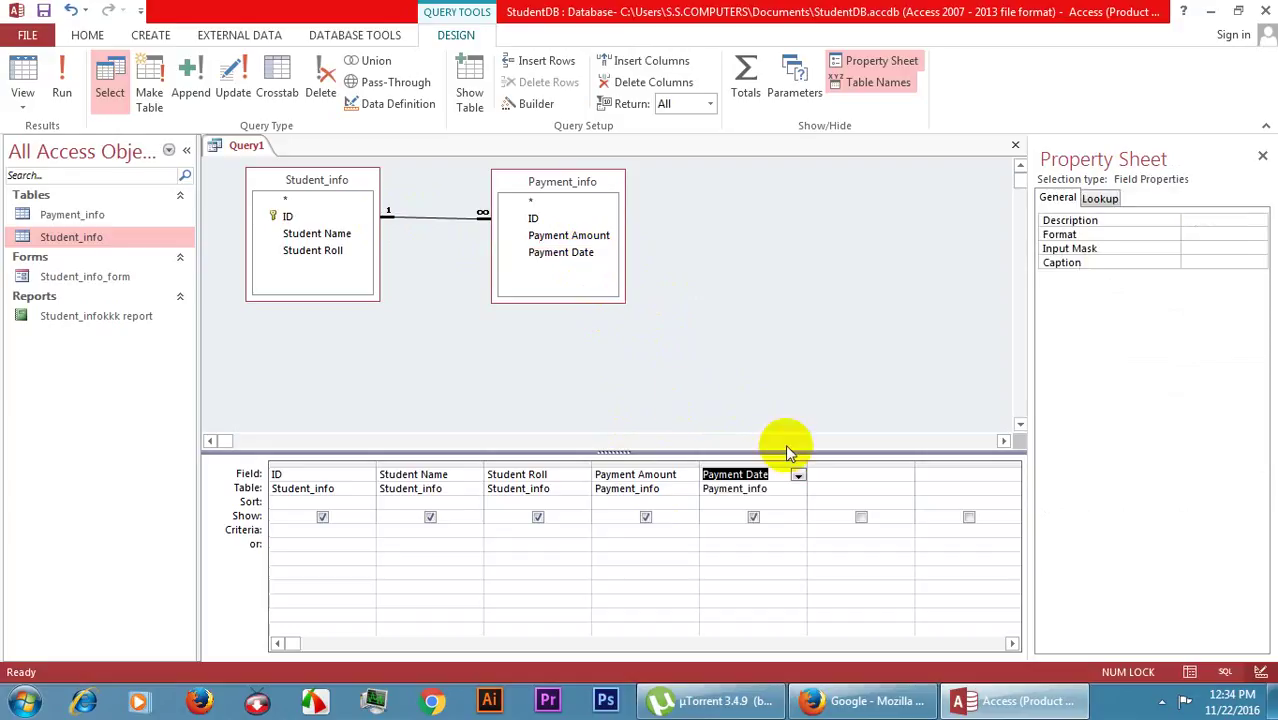
Step: Save the query under the name Student_info & Payment_info query
left_click(40, 12)
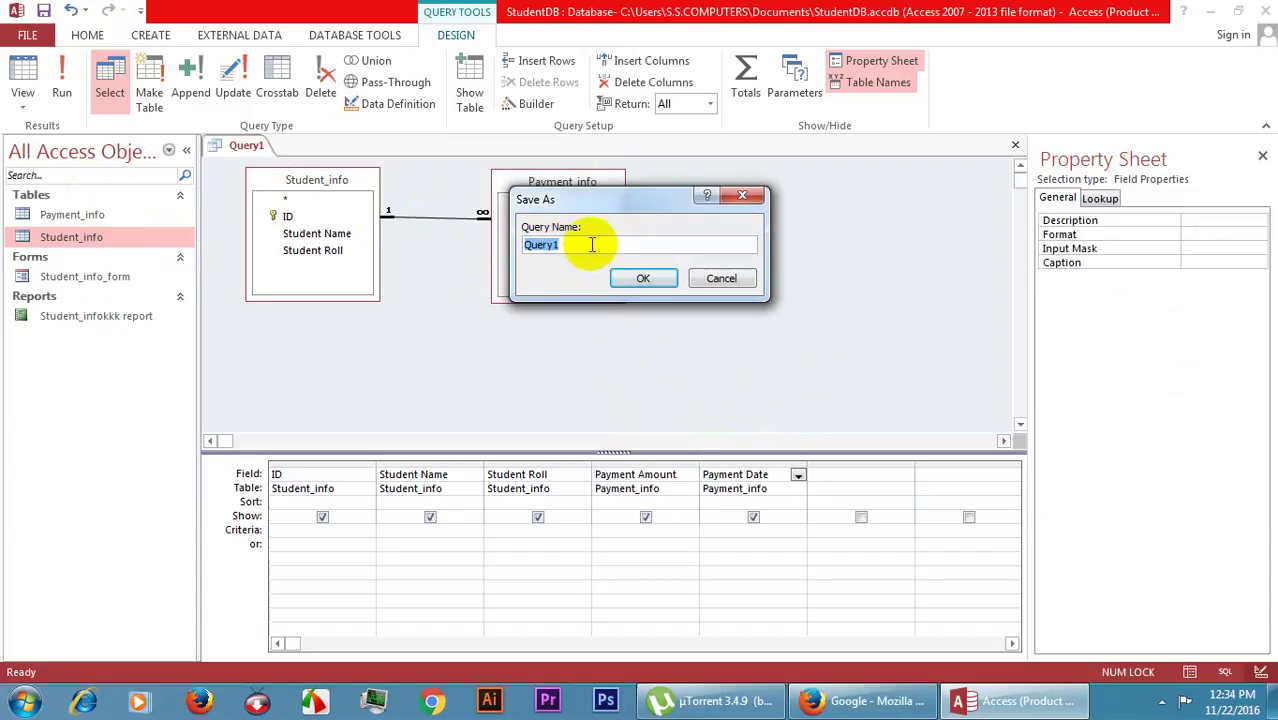
type("Student_info")
type(" a")
key("BackSpace")
type("Payment")
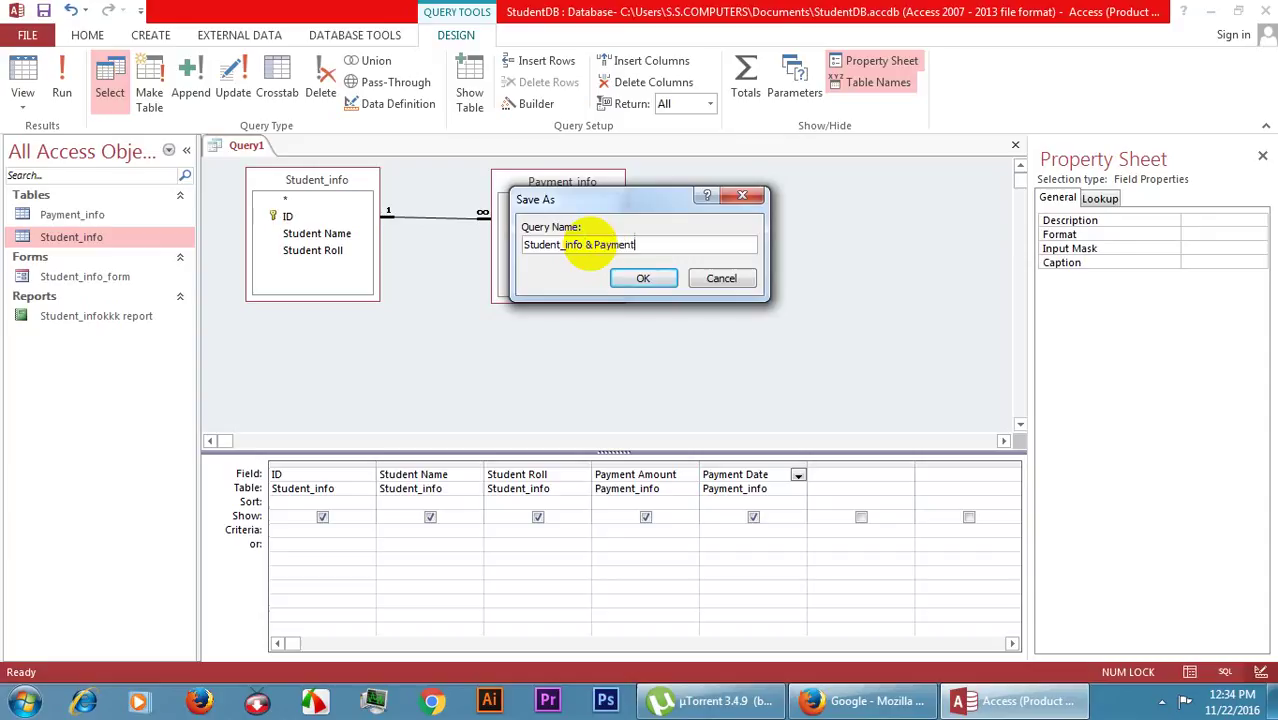
type("_info query")
left_click(643, 278)
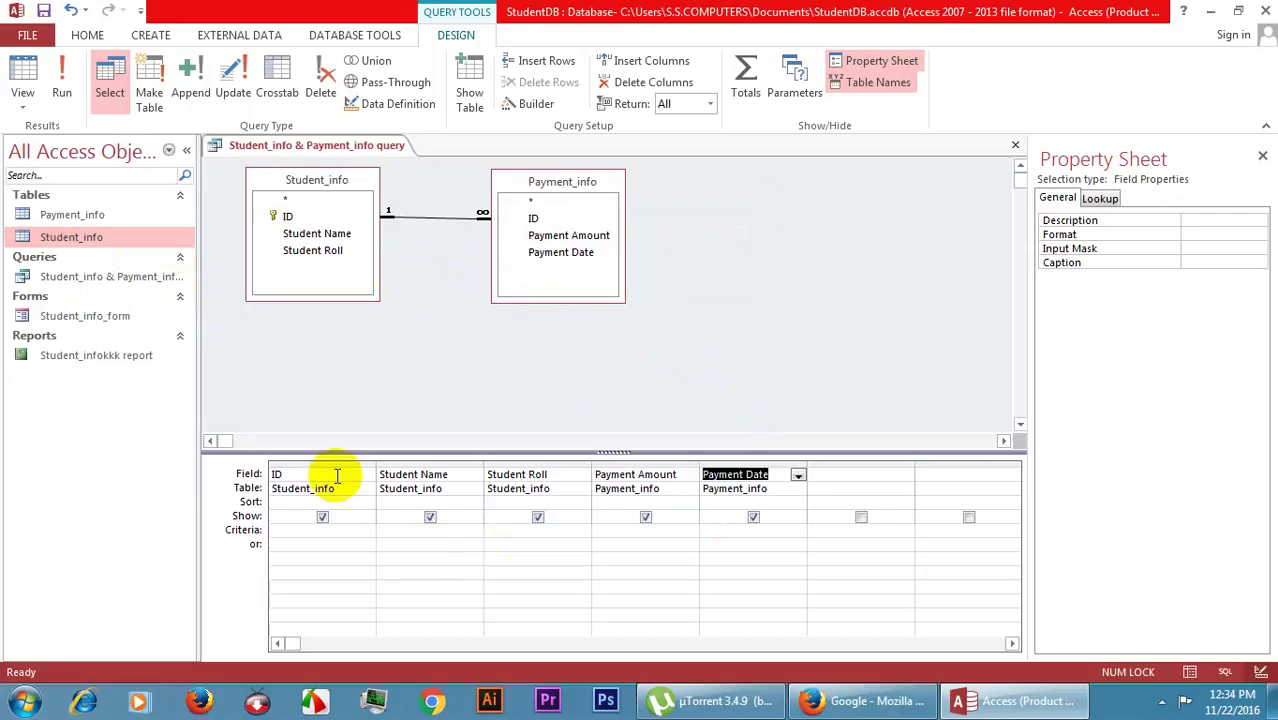
left_click(43, 10)
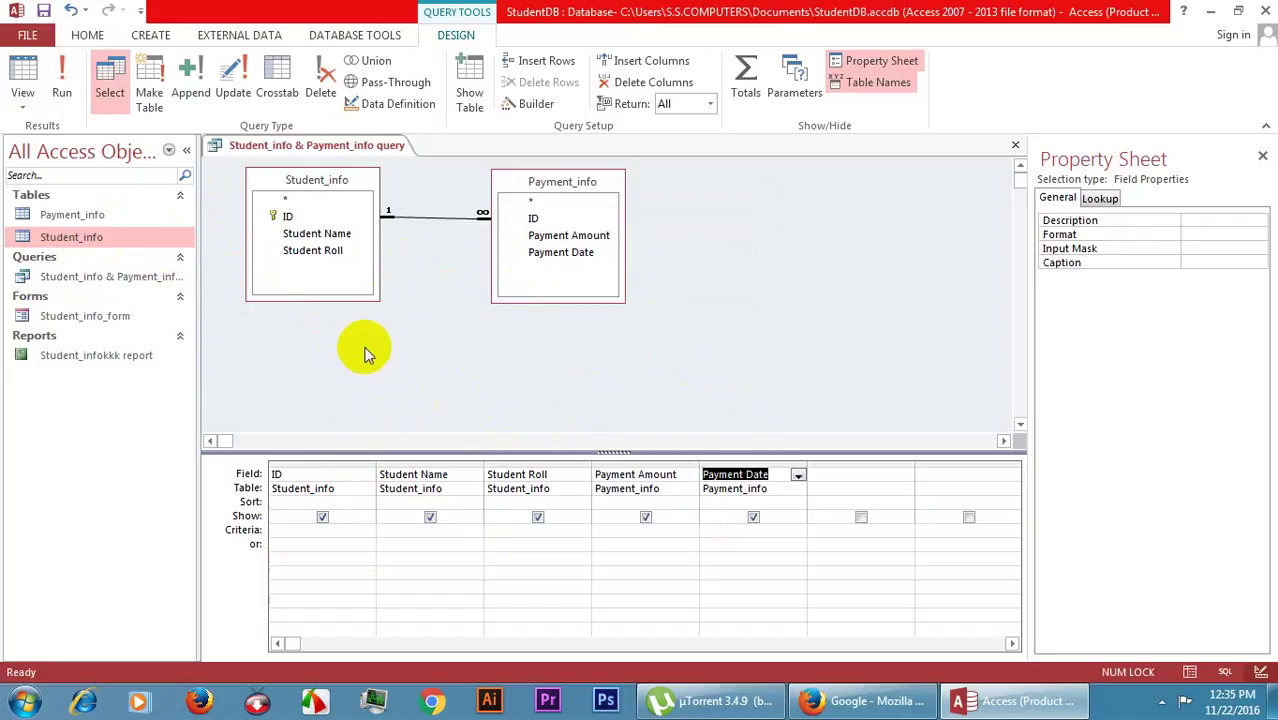
Step: Set the criteria of the ID column to [Enter Your id] and run the query for ID 9
left_click(281, 531)
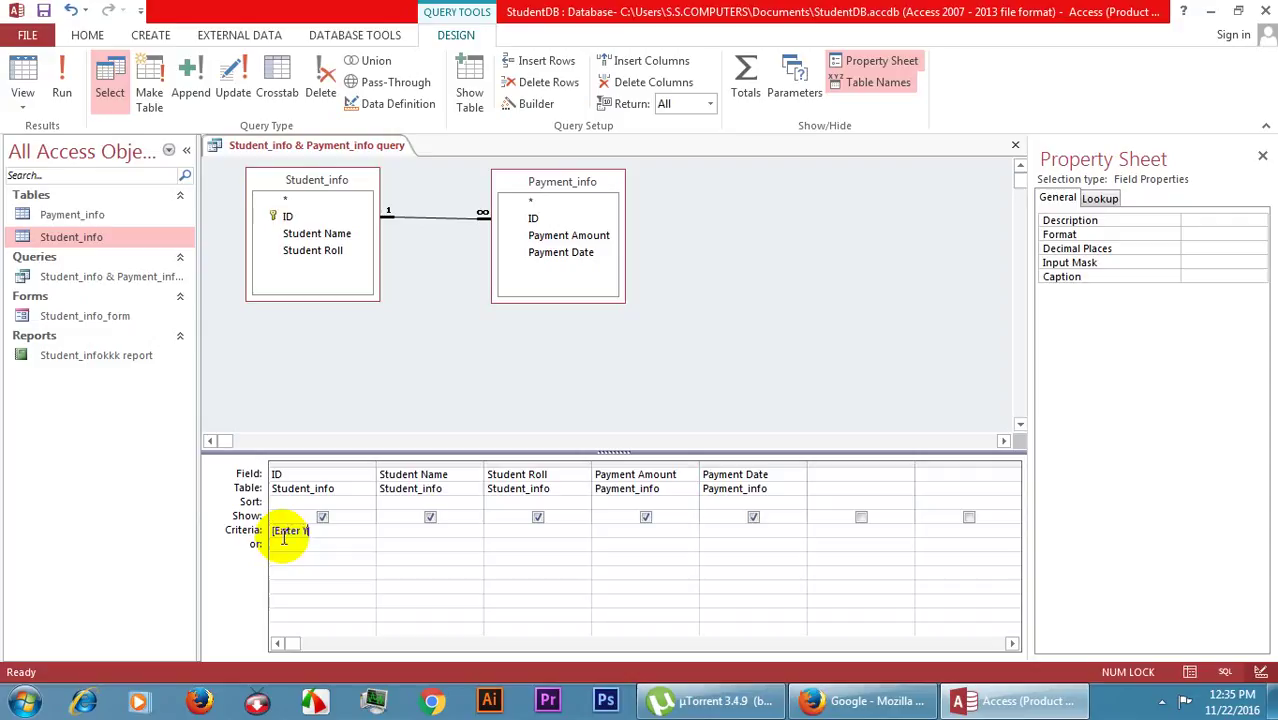
type("ur id")
left_click(63, 87)
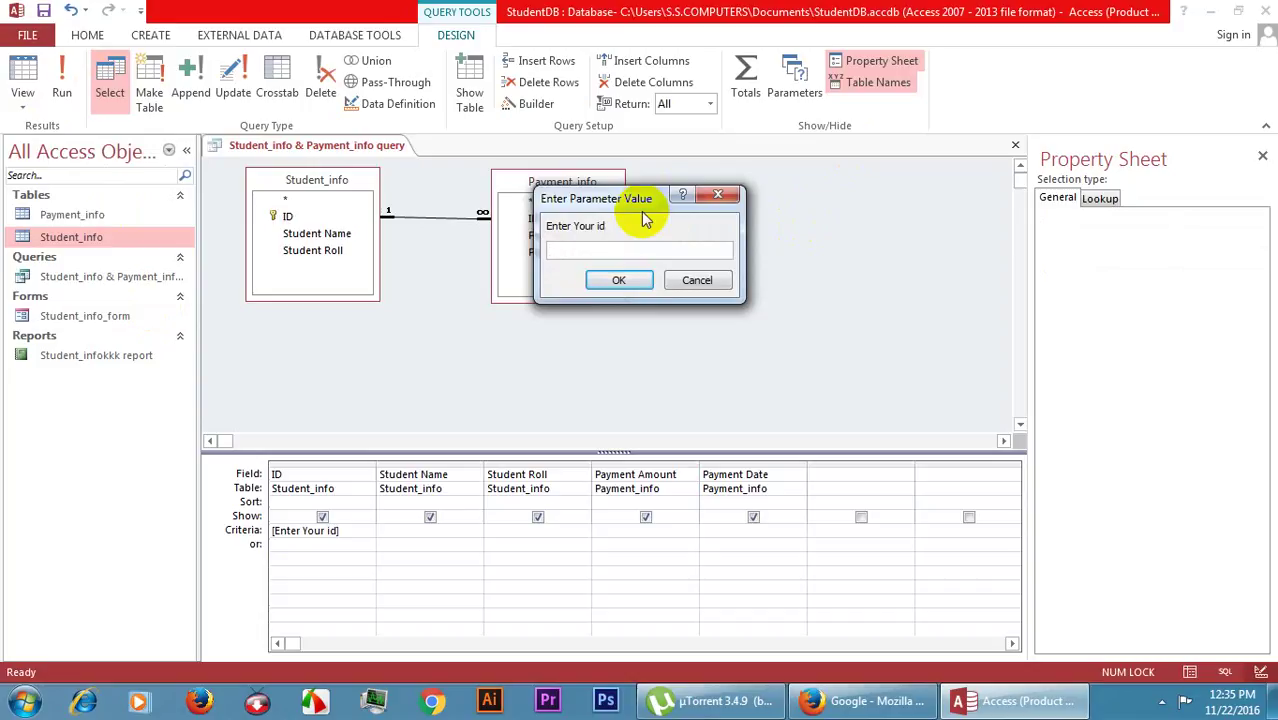
type("9")
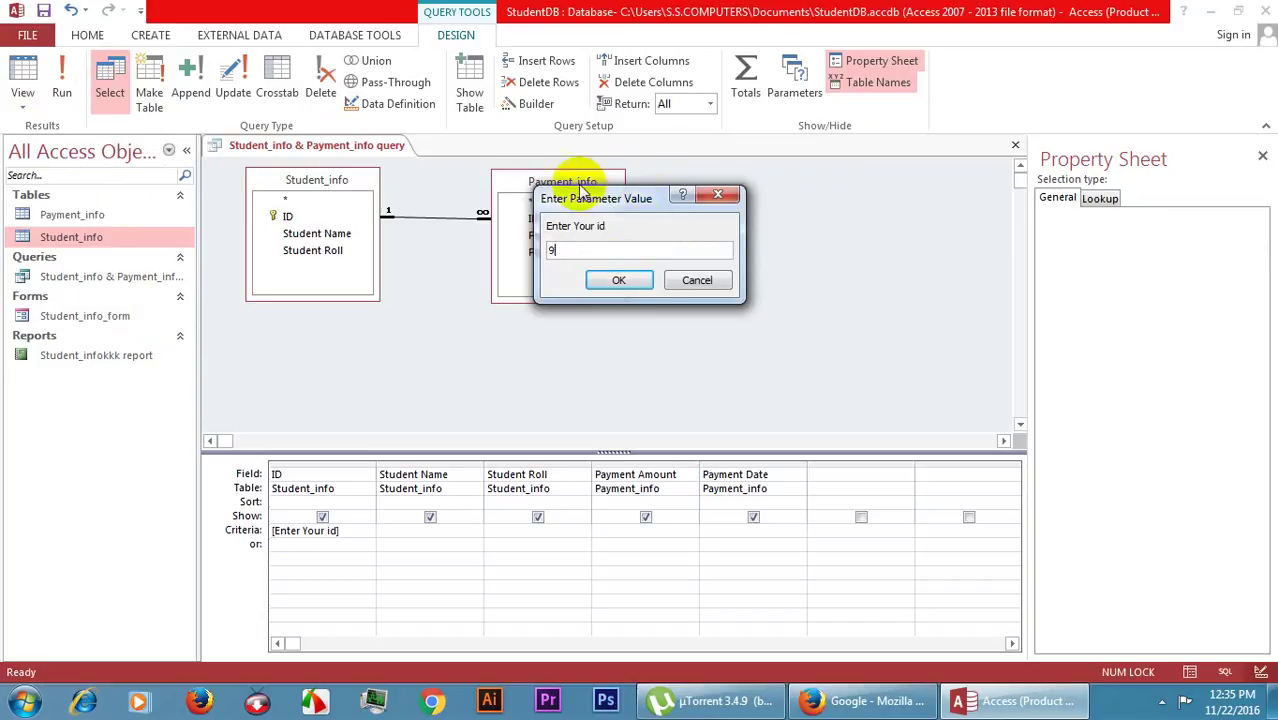
left_click(618, 279)
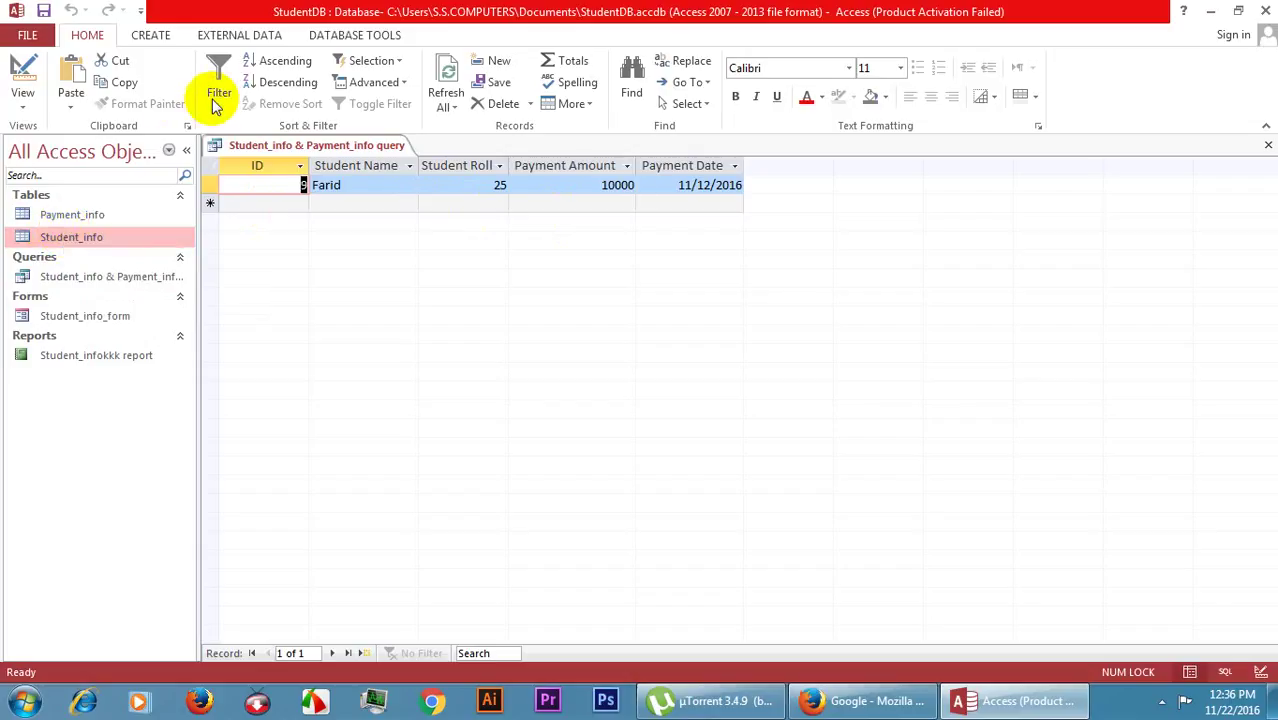
left_click(152, 40)
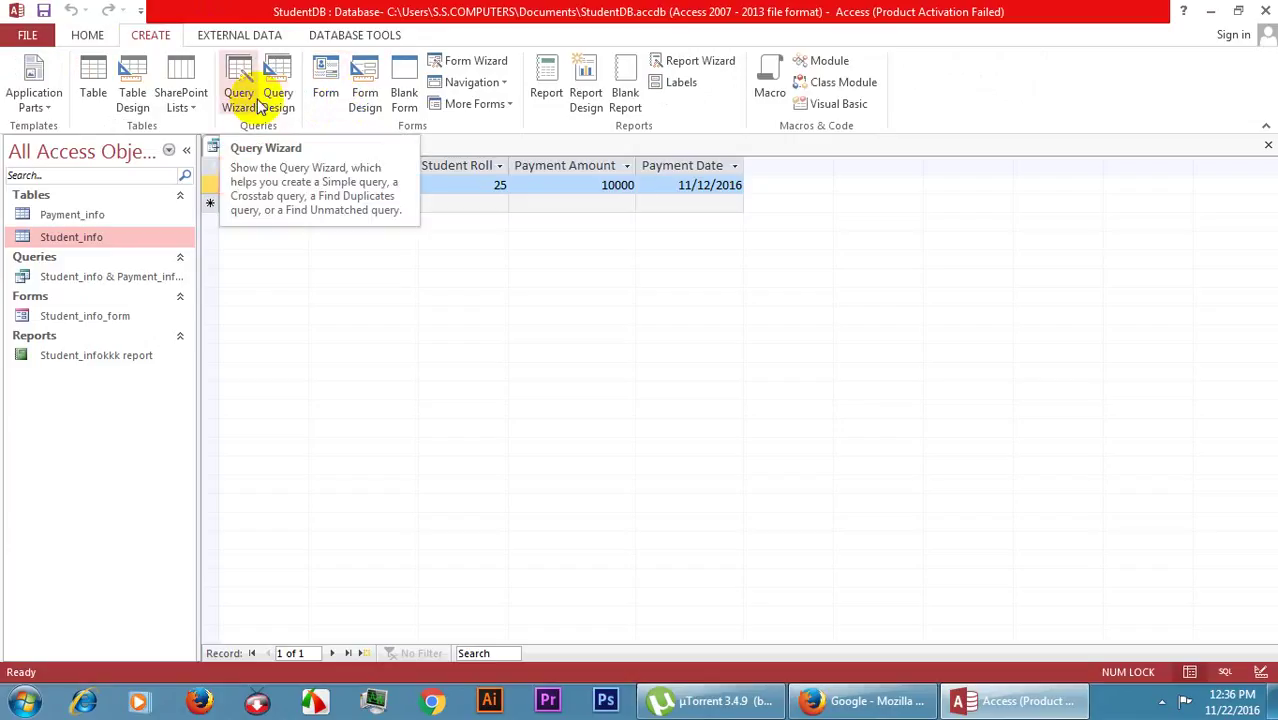
left_click(96, 237)
left_click(106, 216)
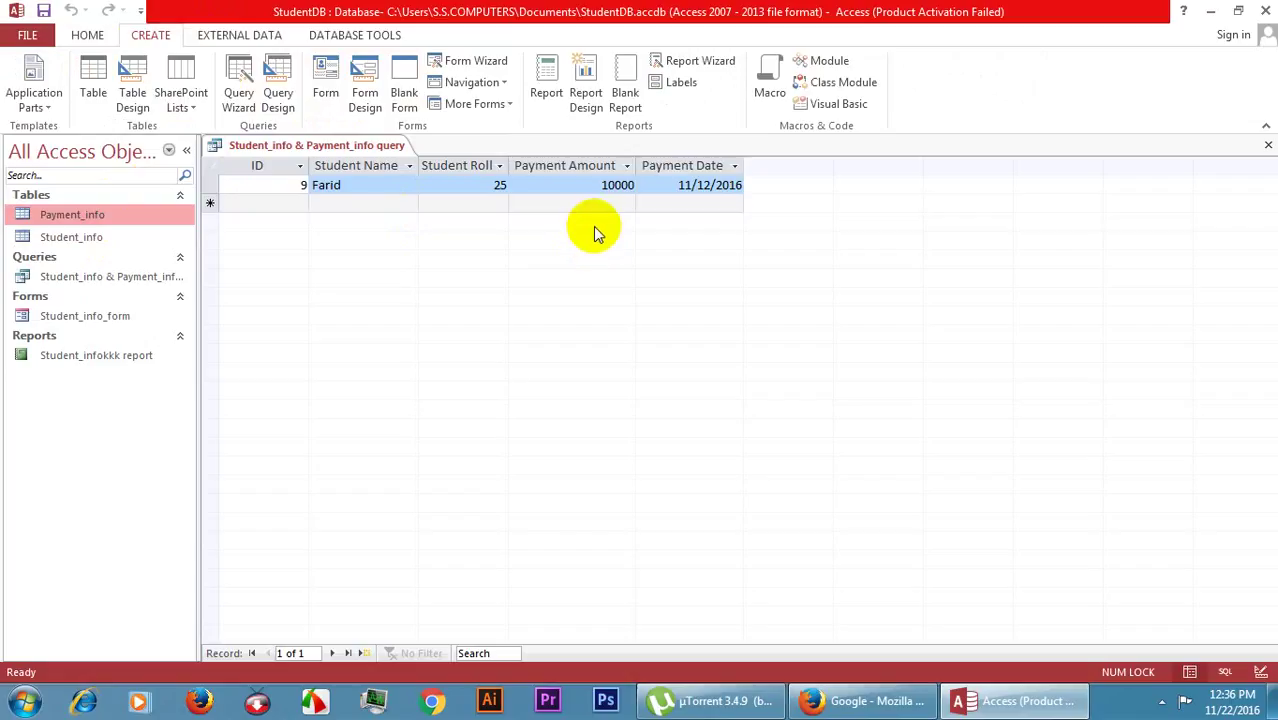